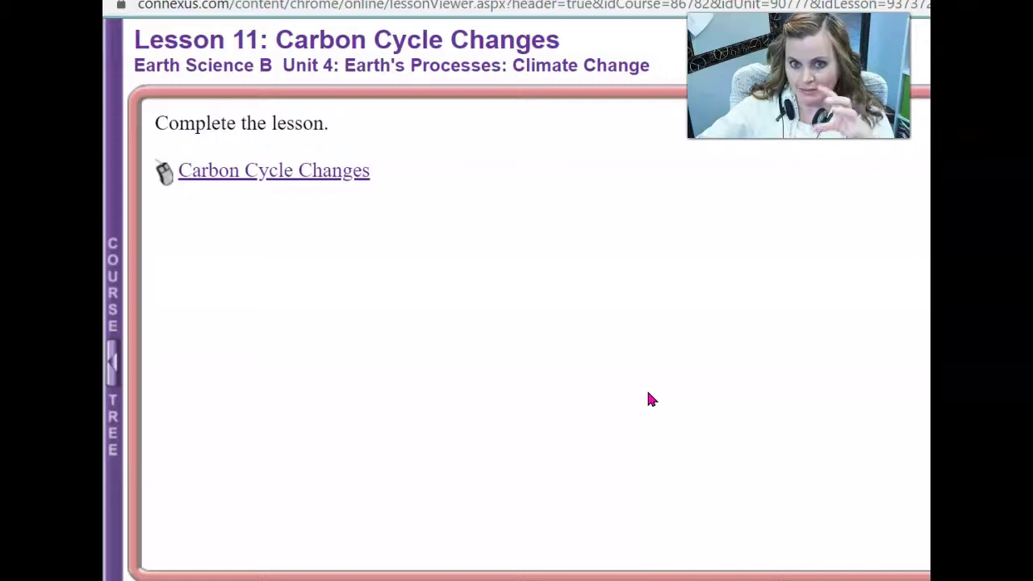
# Step: Close the lesson tab to leave the lesson for the course planner
pyautogui.click(680, 385)
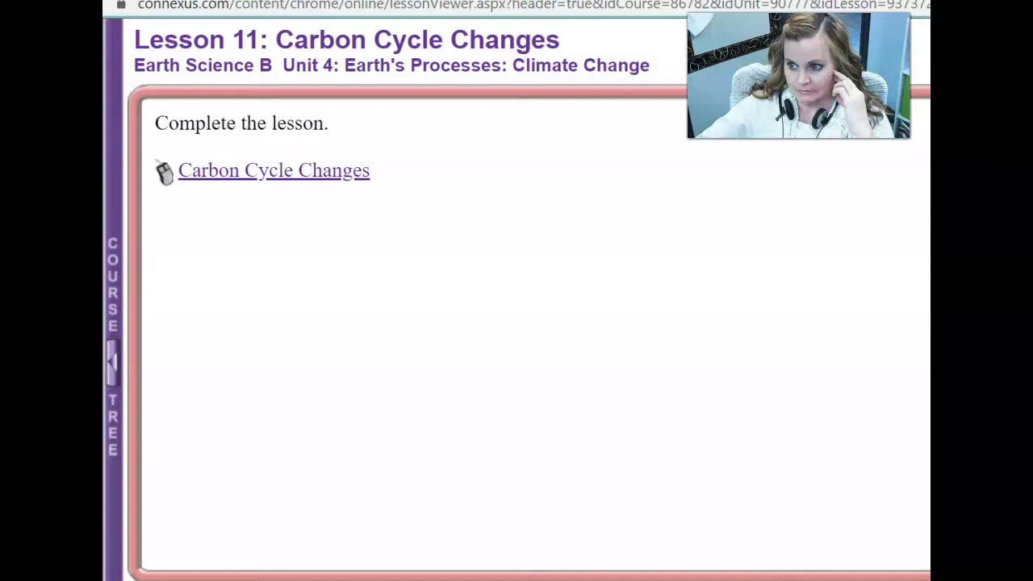
pyautogui.click(645, 522)
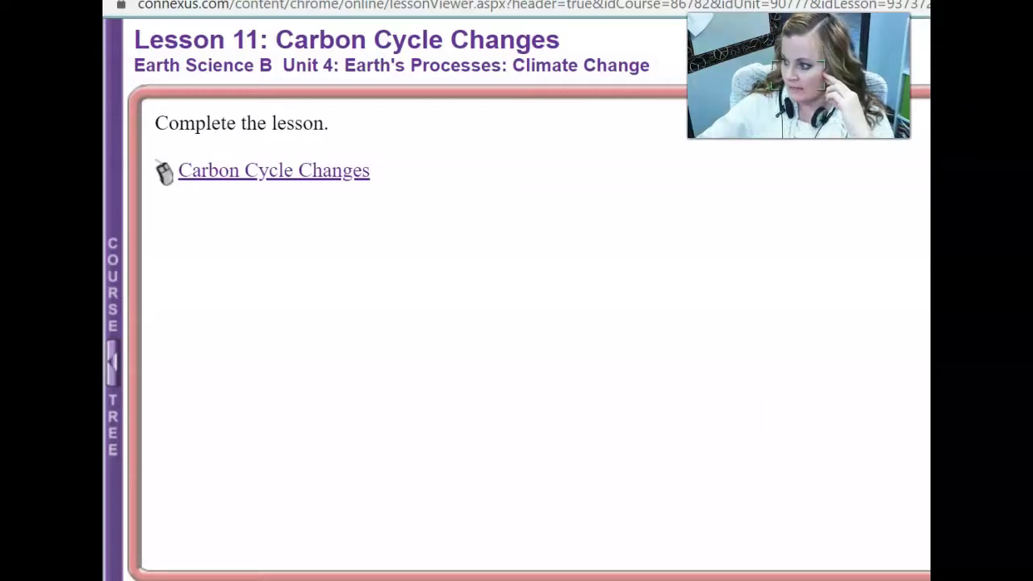
pyautogui.hotkey('ctrl', 'w')
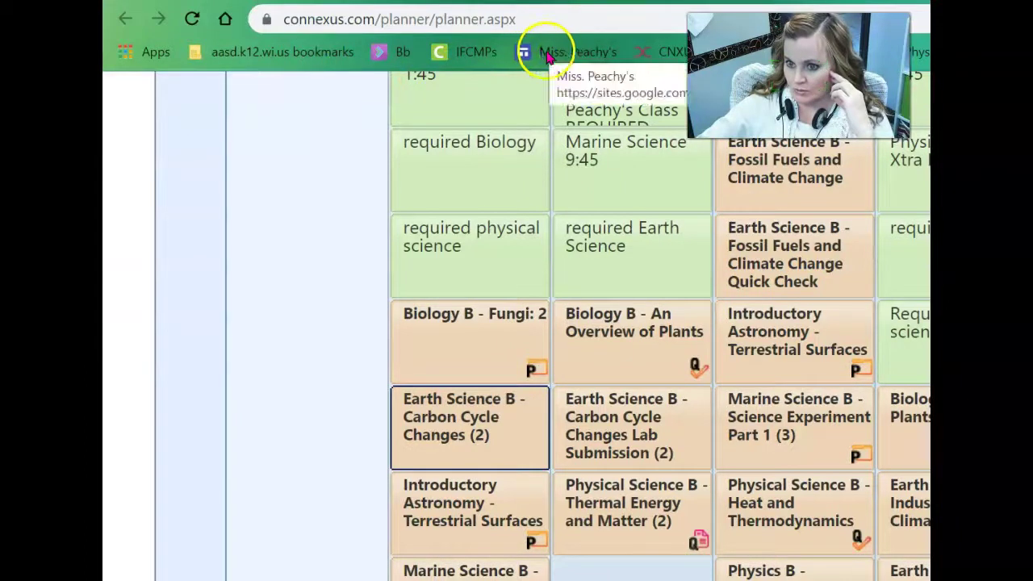
# Step: Open the teacher's class site's Earth Science B page and scroll to the Comparing Carbon Loads Worksheet
pyautogui.click(547, 58)
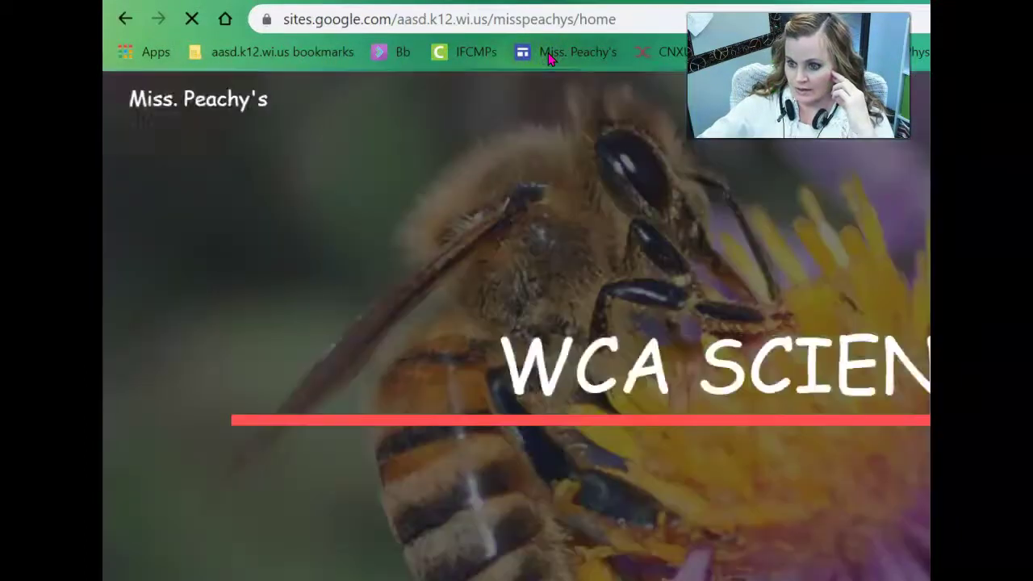
pyautogui.click(576, 51)
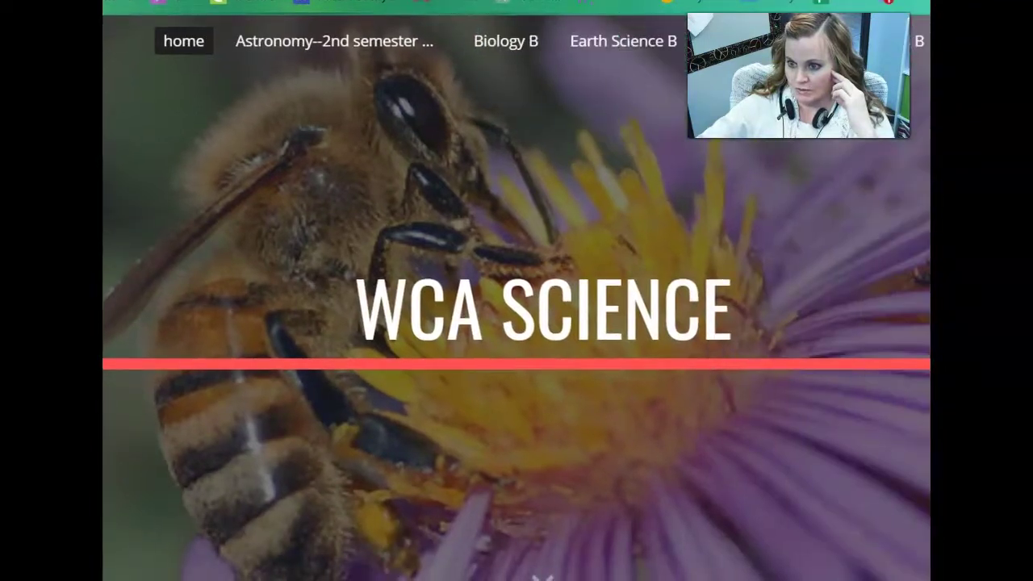
pyautogui.click(592, 46)
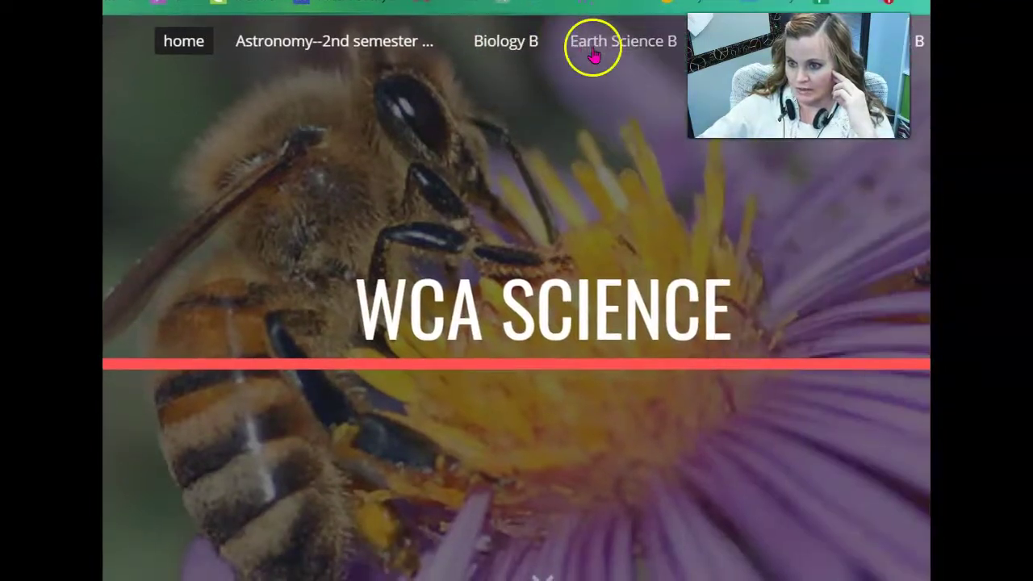
pyautogui.click(730, 206)
pyautogui.scroll(-10, 691, 307)
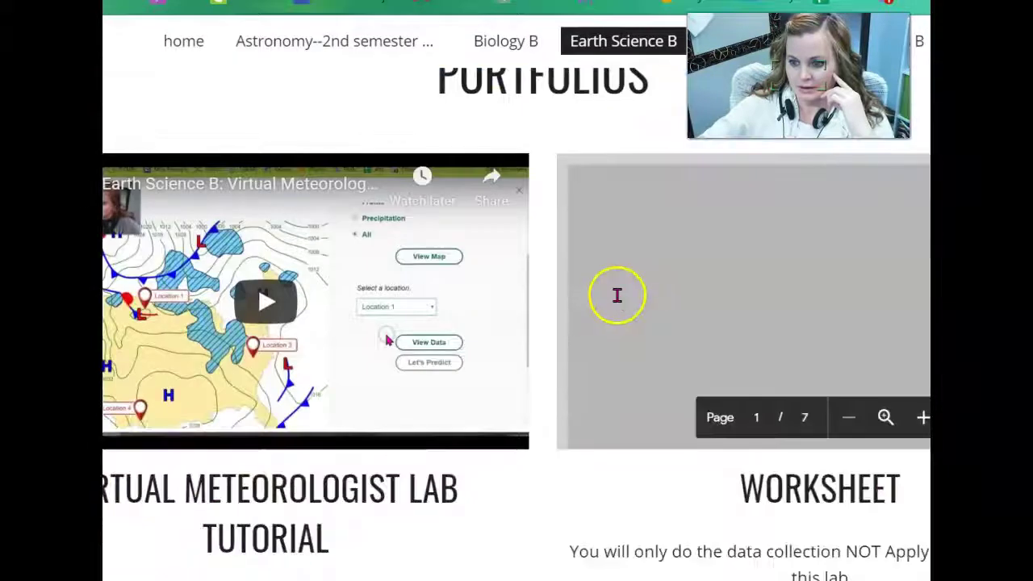
pyautogui.scroll(-5, 616, 292)
pyautogui.scroll(-2, 501, 141)
pyautogui.scroll(-4, 524, 169)
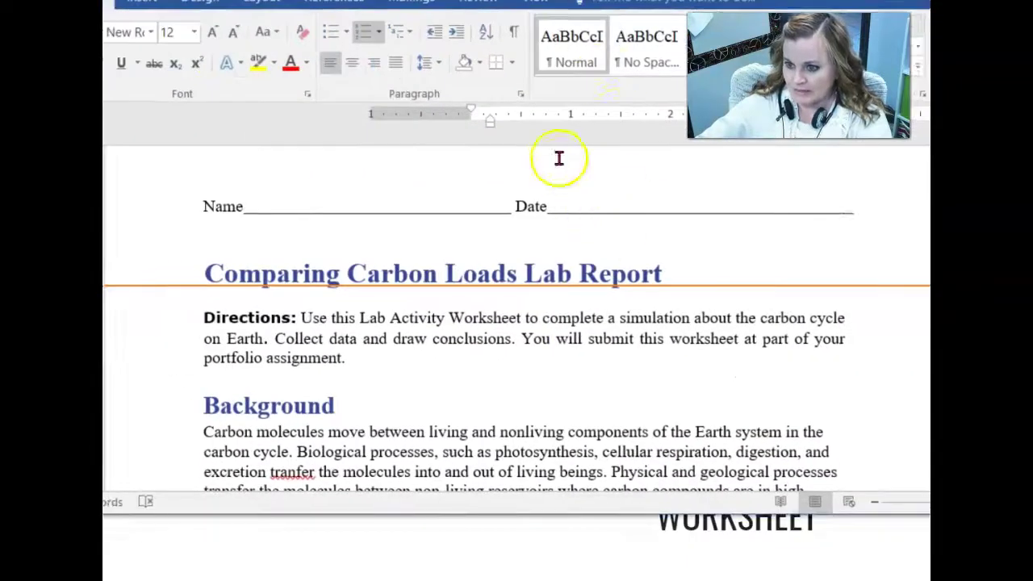
# Step: Scroll through the lab report's Background, carbon cycle image and Roll/Go-To Table
pyautogui.scroll(-15, 553, 266)
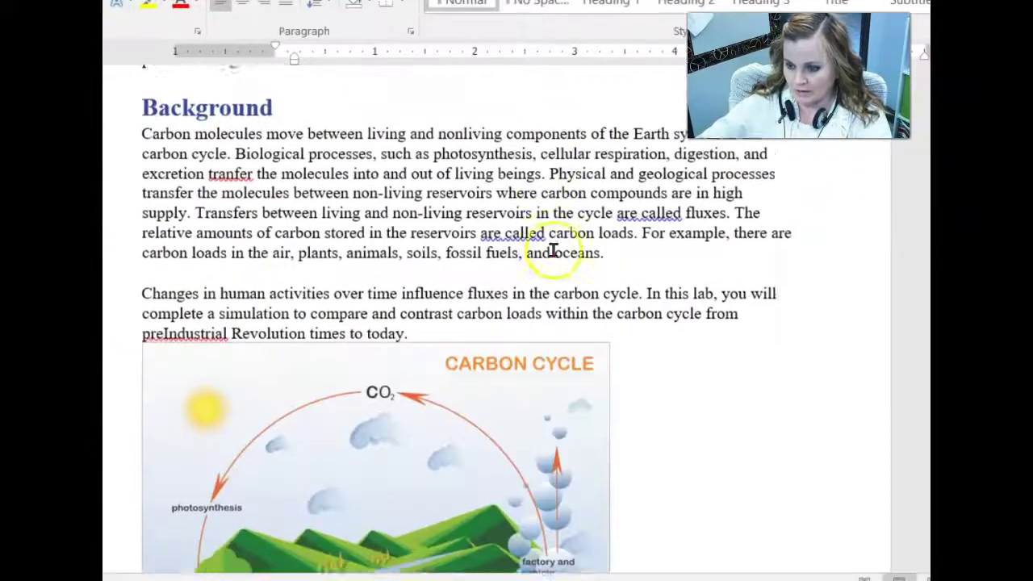
pyautogui.scroll(-14, 554, 297)
pyautogui.scroll(8, 571, 267)
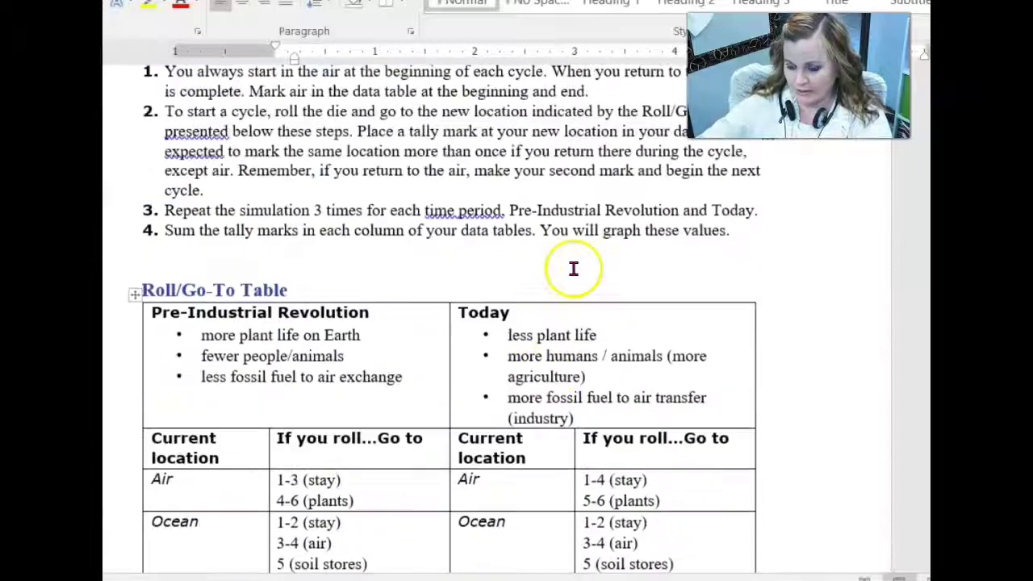
pyautogui.scroll(6, 581, 273)
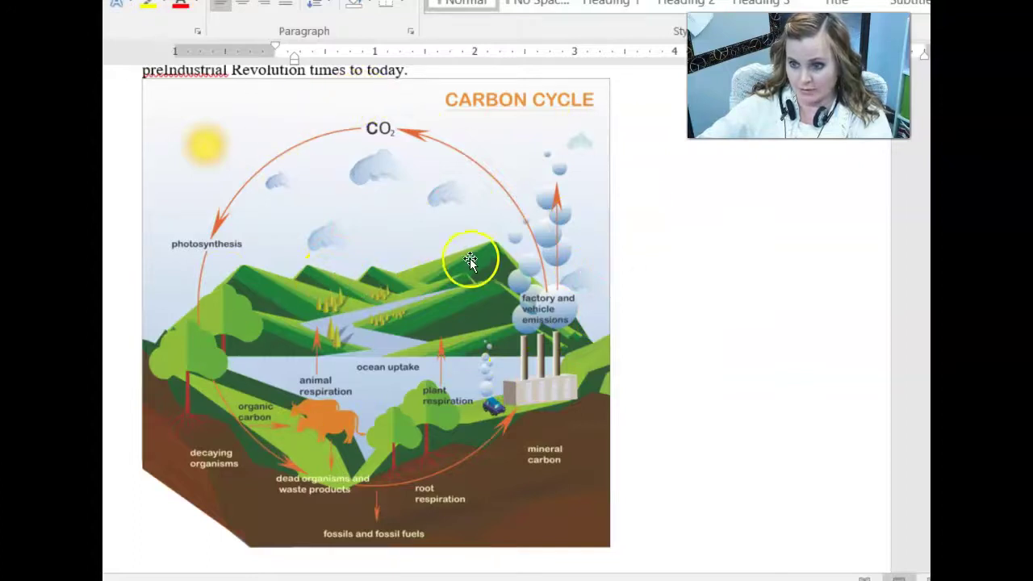
pyautogui.scroll(-15, 470, 261)
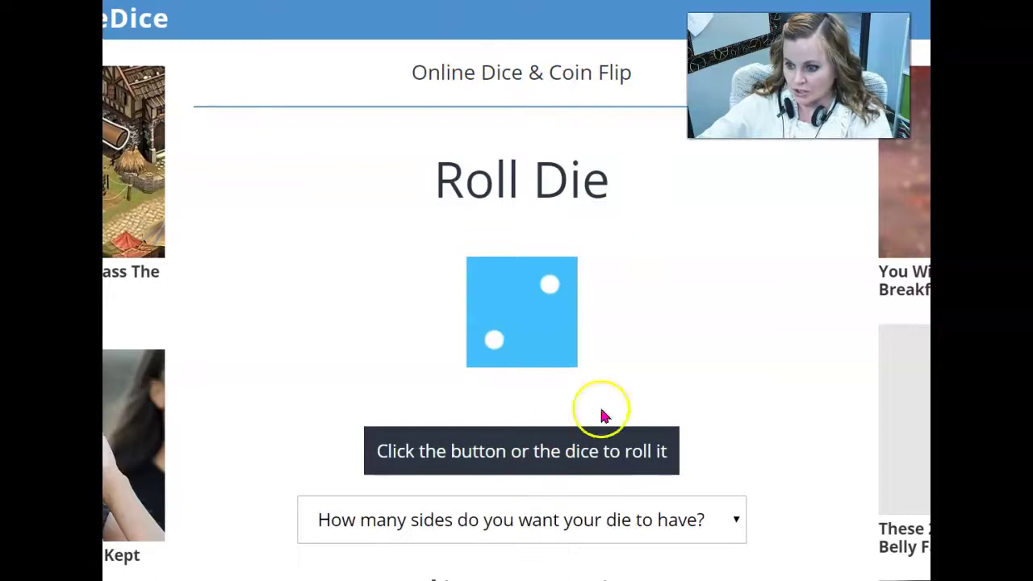
# Step: Roll the online die, which lands on two, and return to the Word worksheet
pyautogui.click(495, 287)
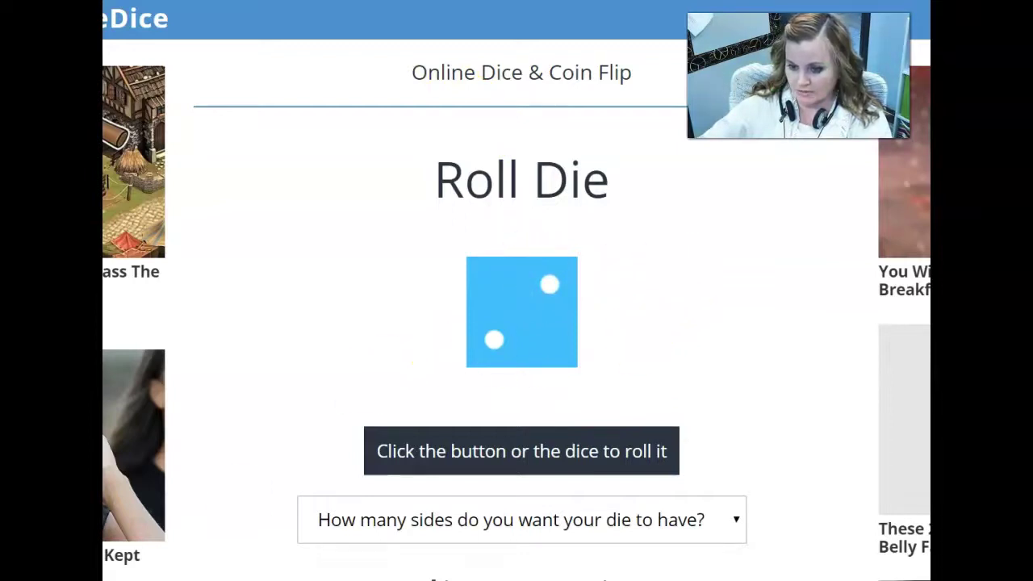
pyautogui.click(208, 525)
pyautogui.scroll(-3, 510, 359)
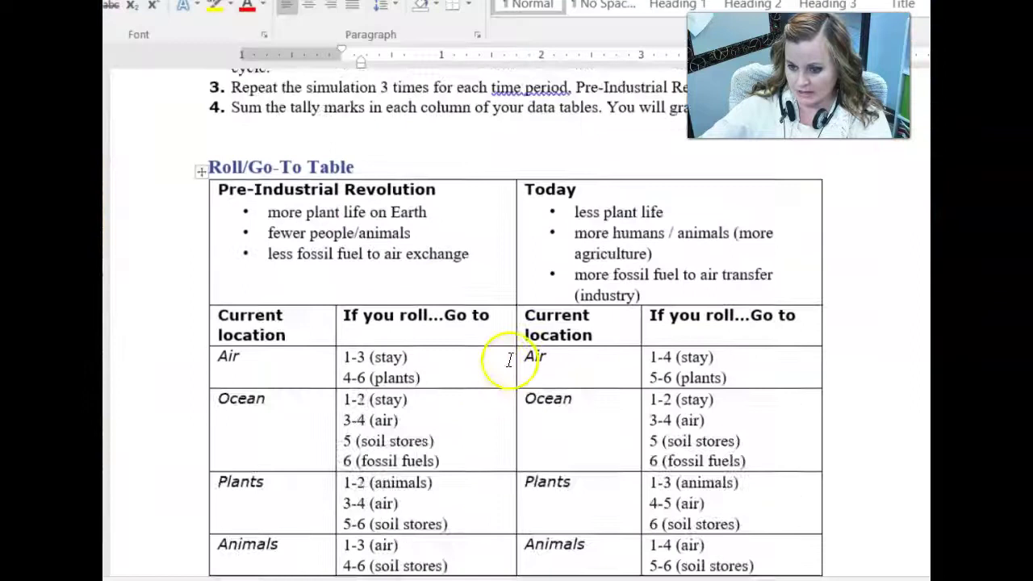
pyautogui.scroll(-3, 510, 360)
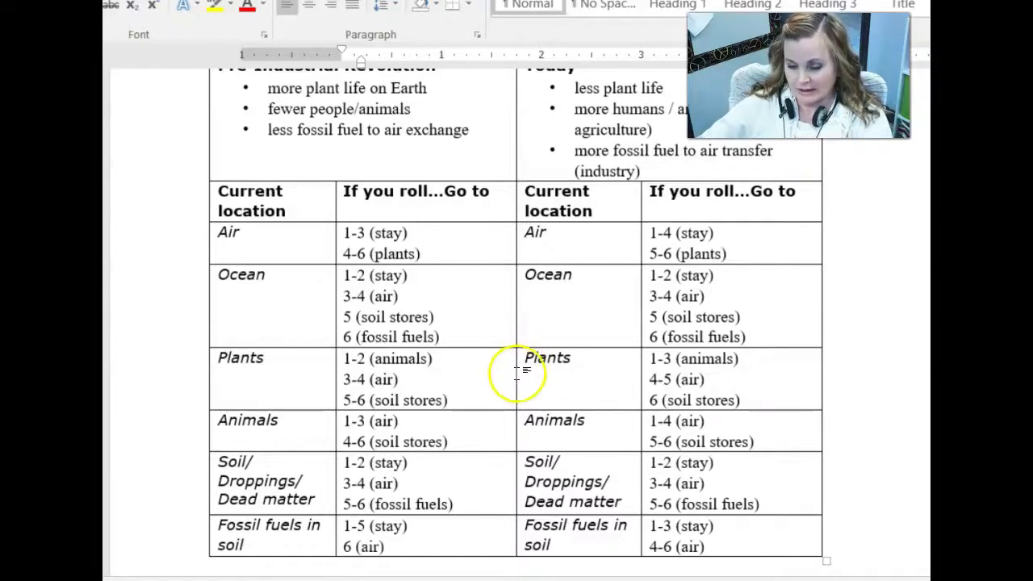
pyautogui.scroll(1, 525, 371)
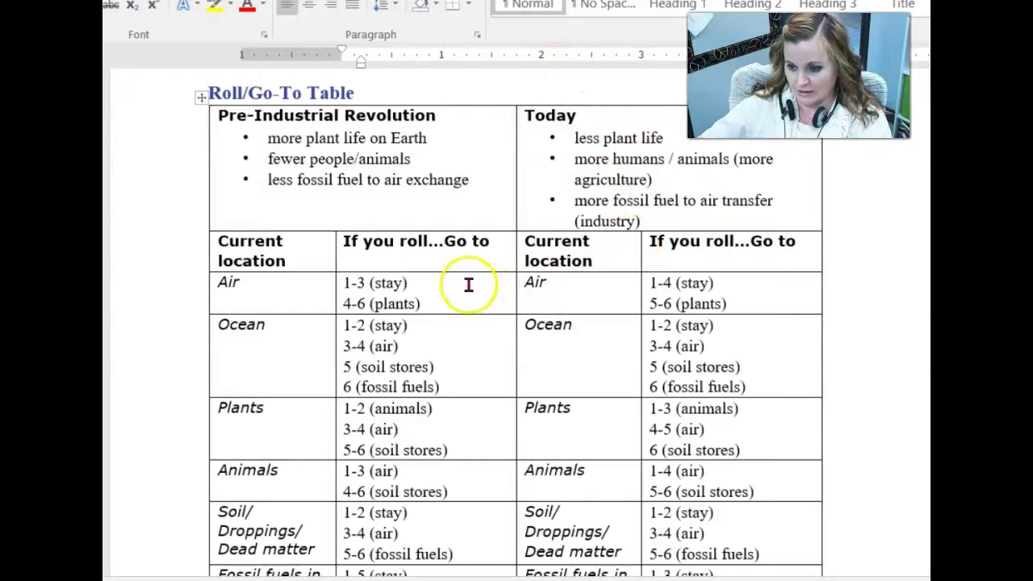
pyautogui.scroll(-1, 395, 226)
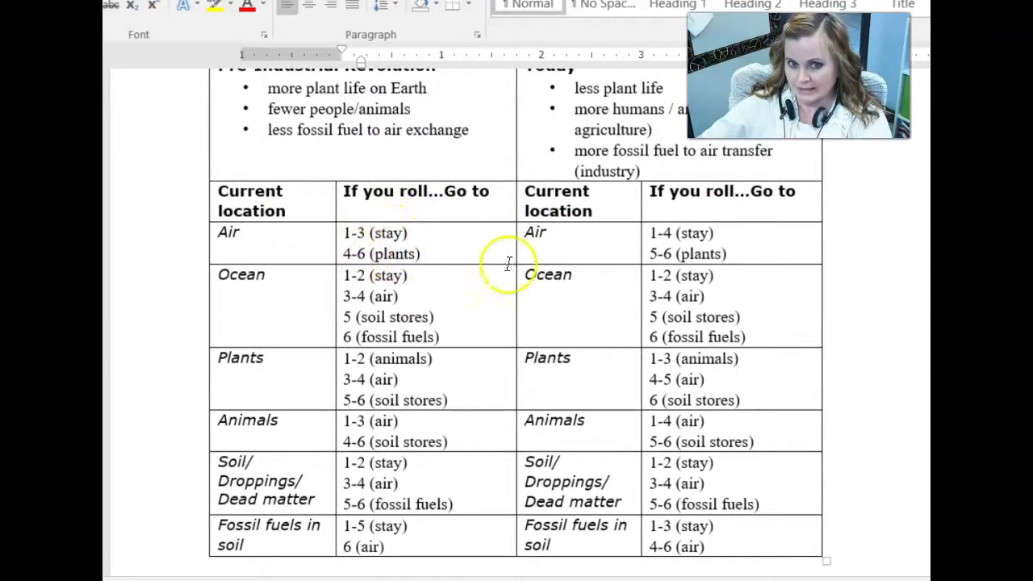
pyautogui.scroll(-14, 399, 297)
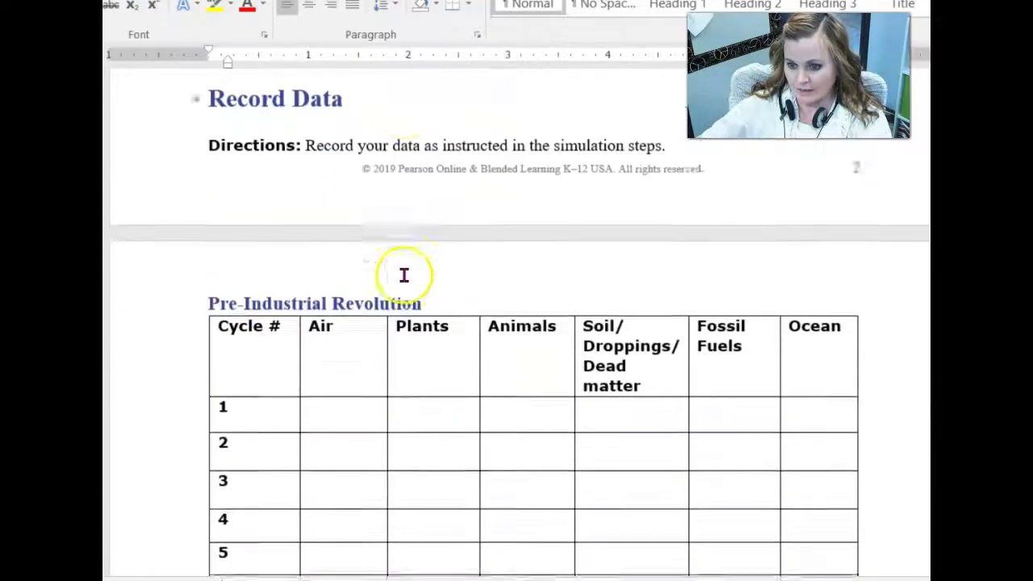
pyautogui.click(350, 200)
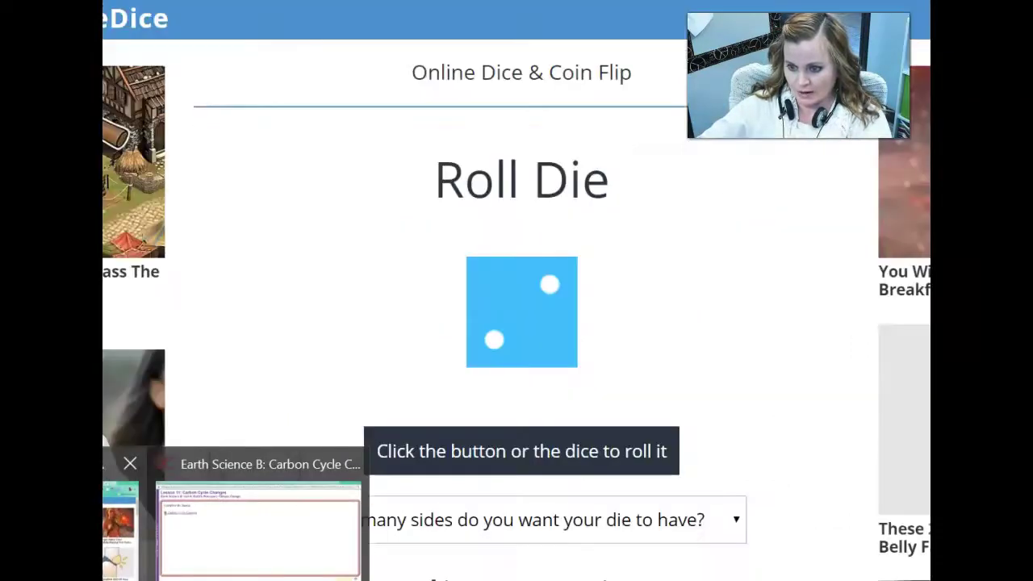
# Step: Roll the die and mark an x in cycle 1's Air cell of the Pre-Industrial table
pyautogui.click(121, 516)
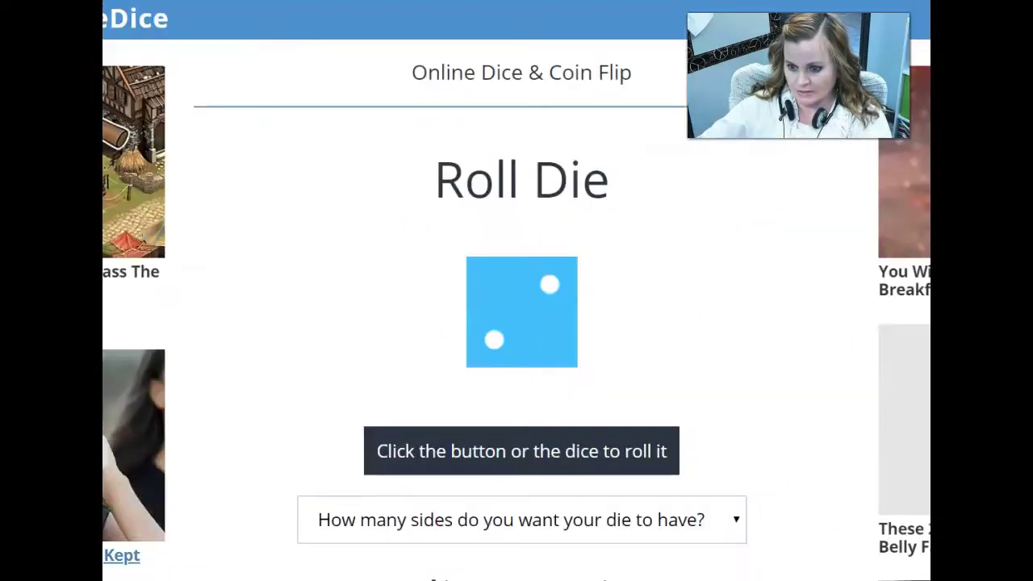
pyautogui.click(569, 455)
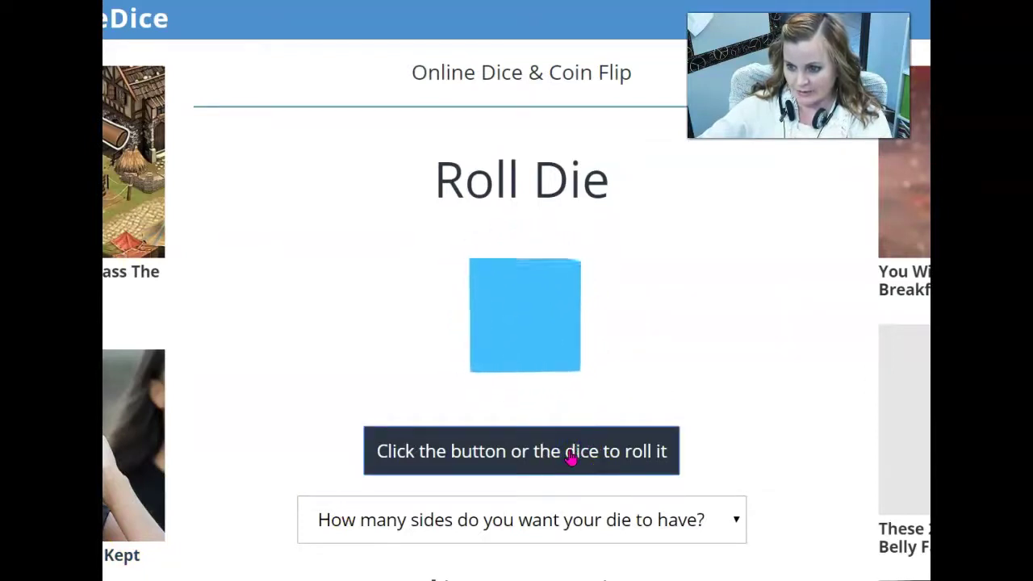
pyautogui.click(456, 497)
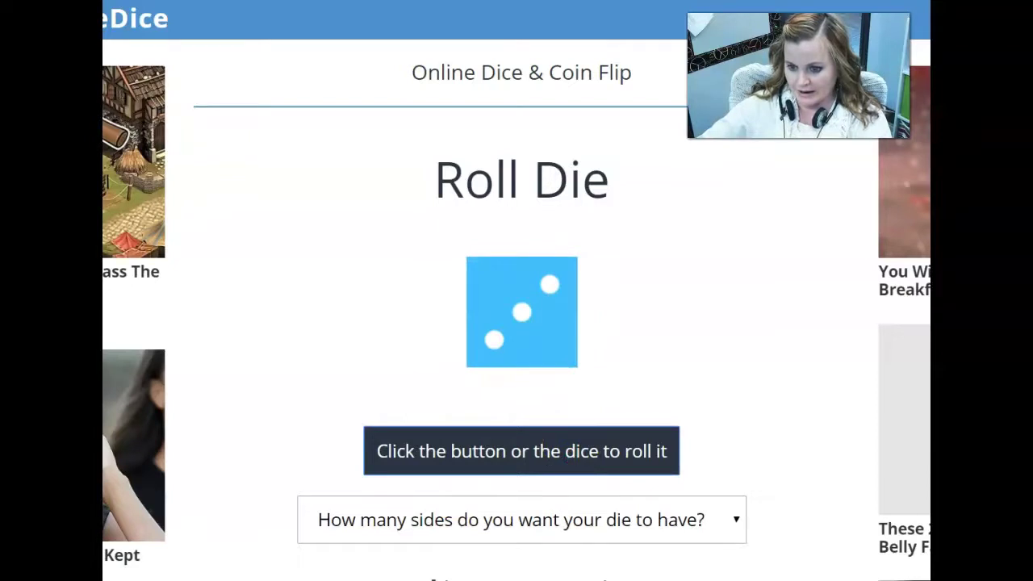
pyautogui.hotkey('alt', 'Tab')
pyautogui.click(277, 346)
pyautogui.scroll(10, 336, 282)
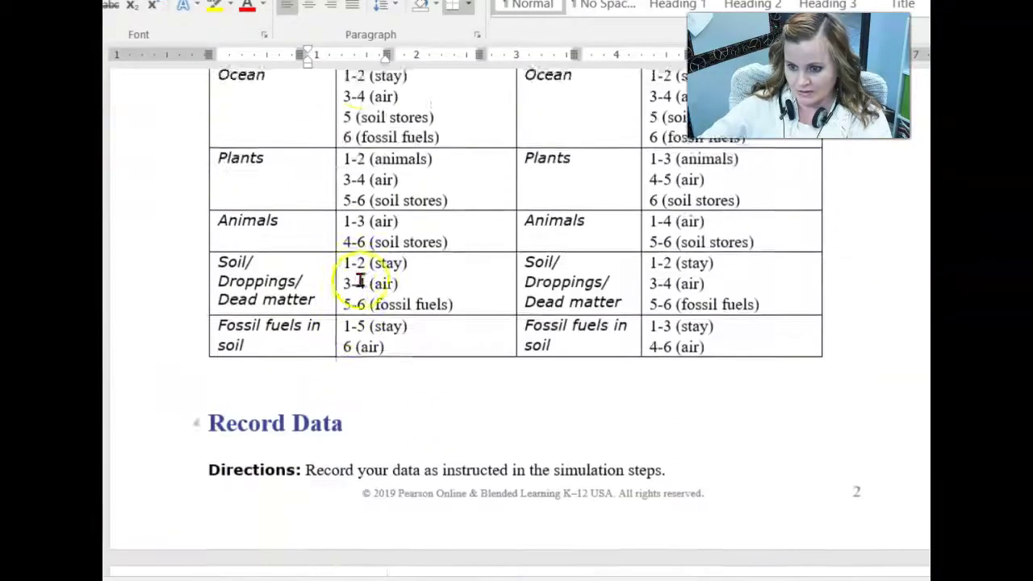
pyautogui.scroll(4, 359, 279)
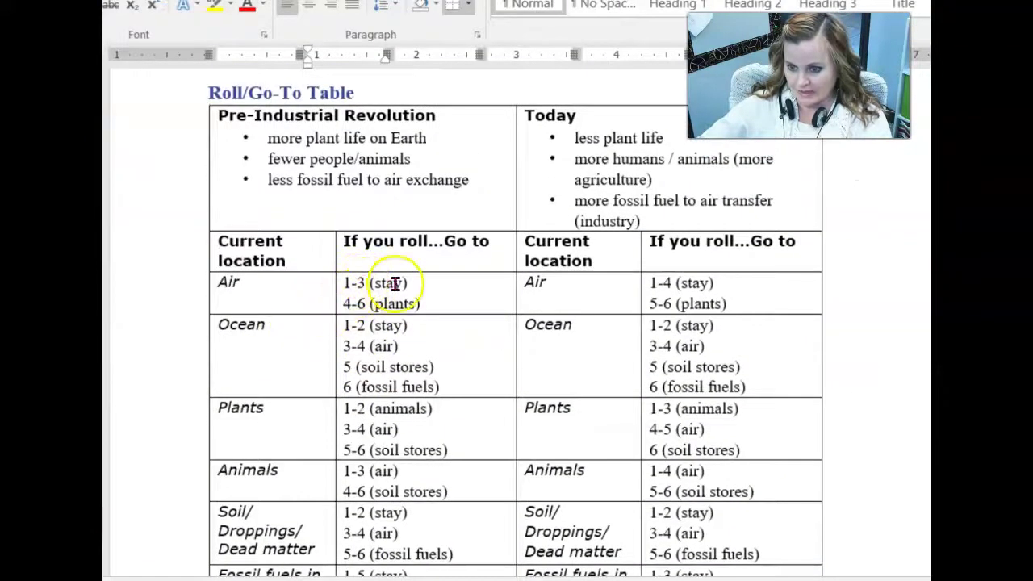
pyautogui.scroll(-10, 395, 291)
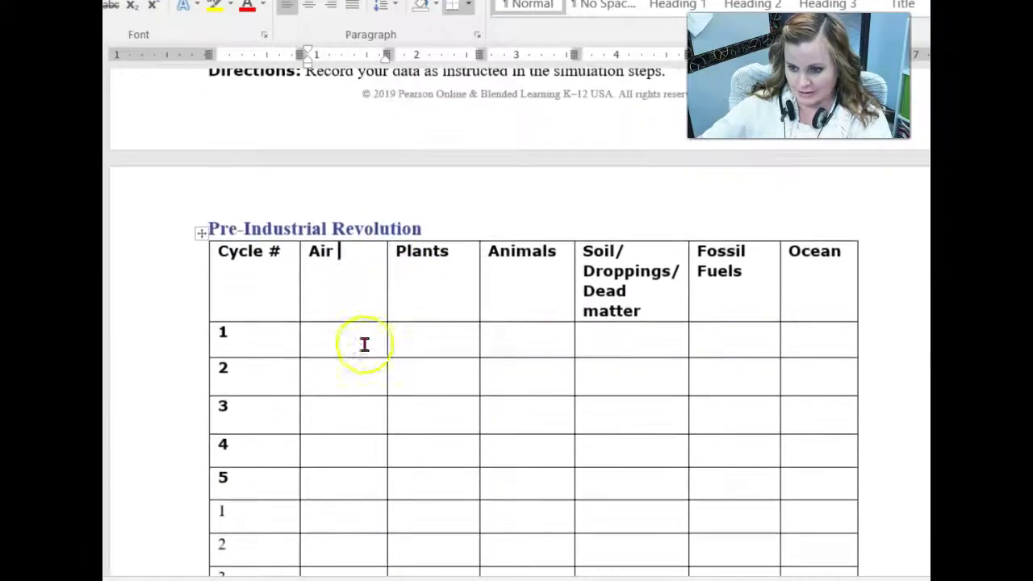
pyautogui.click(339, 334)
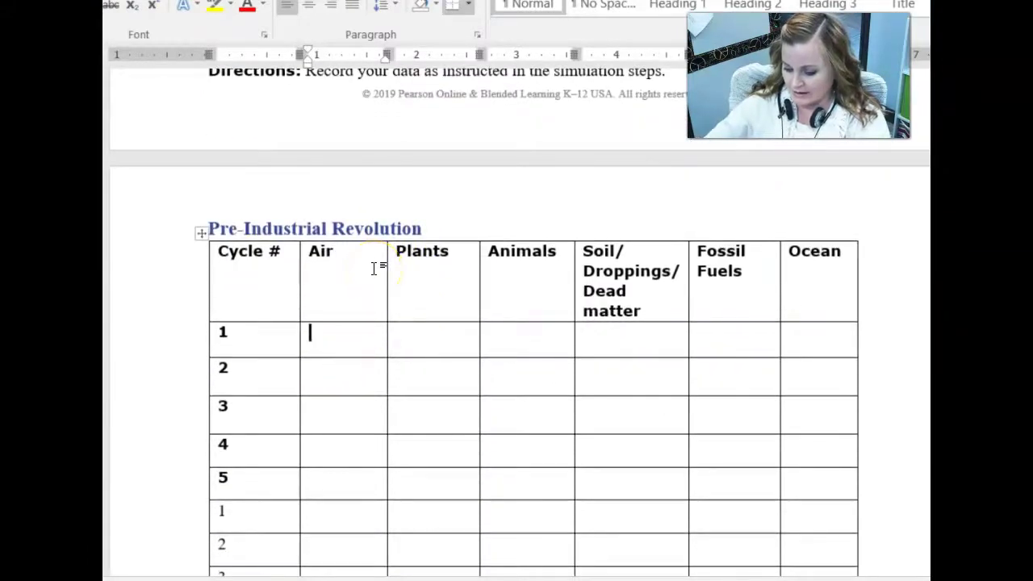
pyautogui.write('x')
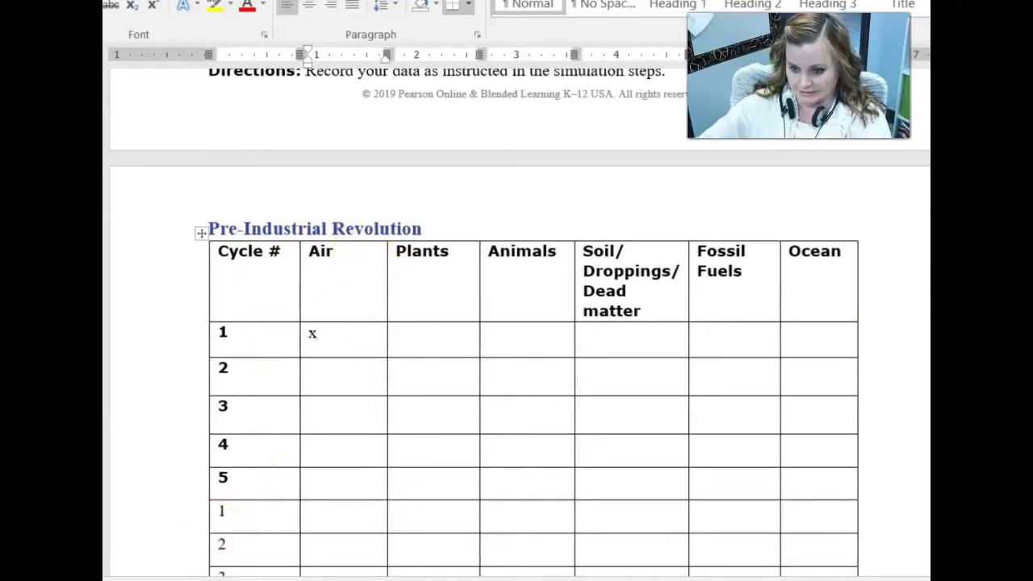
# Step: Roll again and mark an x in cycle 2's Air cell
pyautogui.moveTo(234, 580)
pyautogui.click(121, 529)
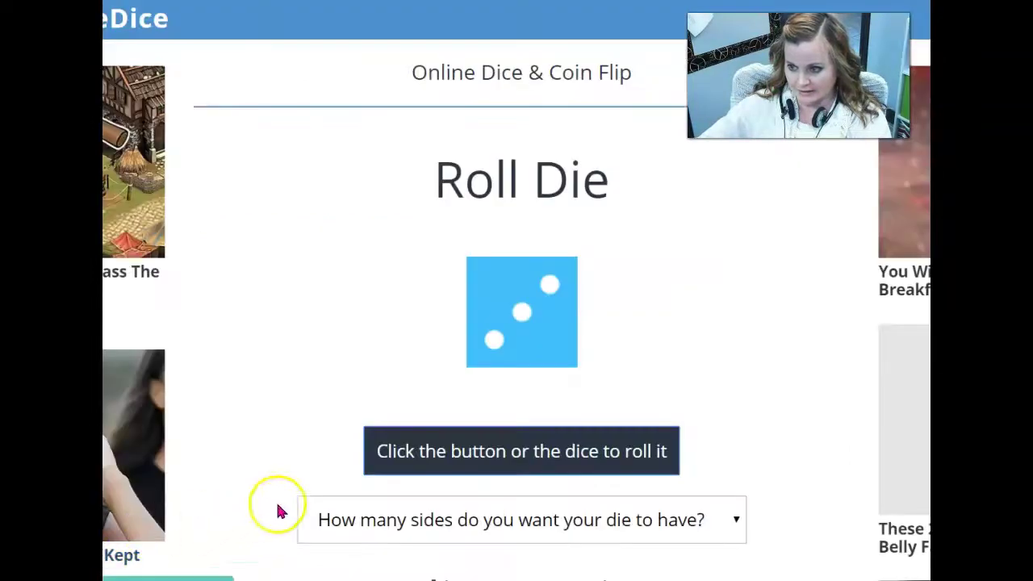
pyautogui.click(521, 451)
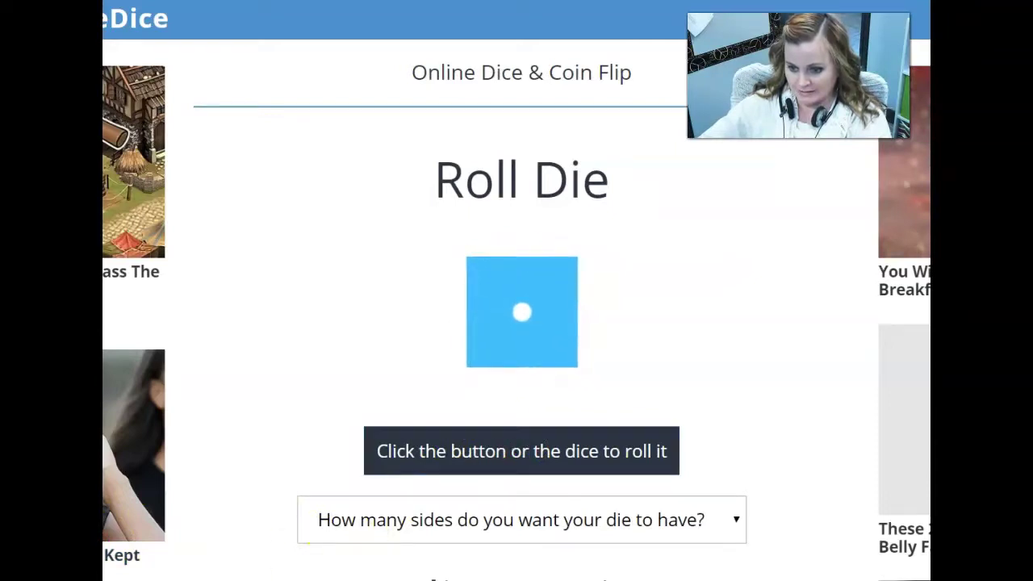
pyautogui.hotkey('alt', 'Tab')
pyautogui.scroll(3, 367, 364)
pyautogui.scroll(5, 367, 365)
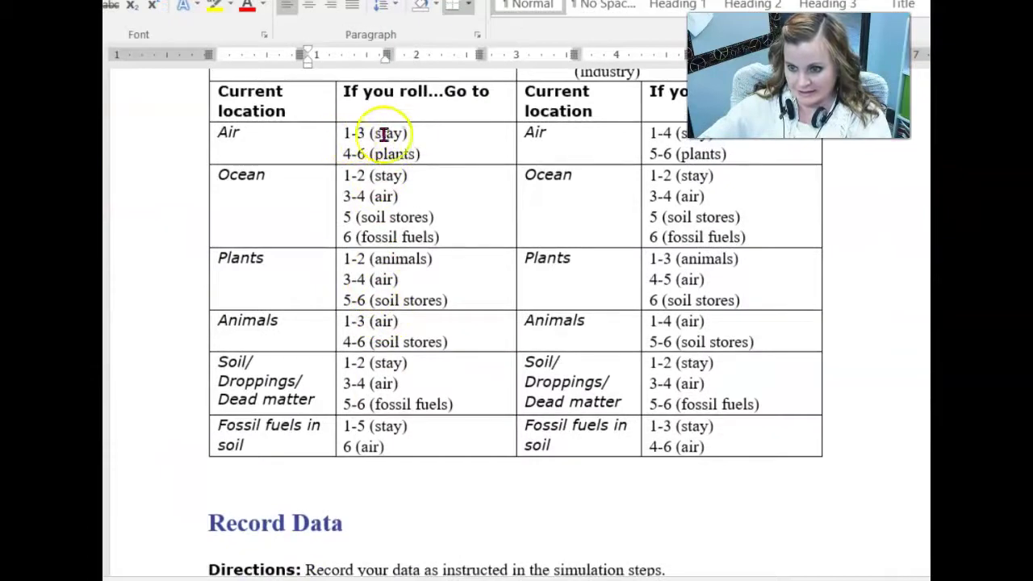
pyautogui.scroll(-2, 406, 282)
pyautogui.scroll(-7, 406, 281)
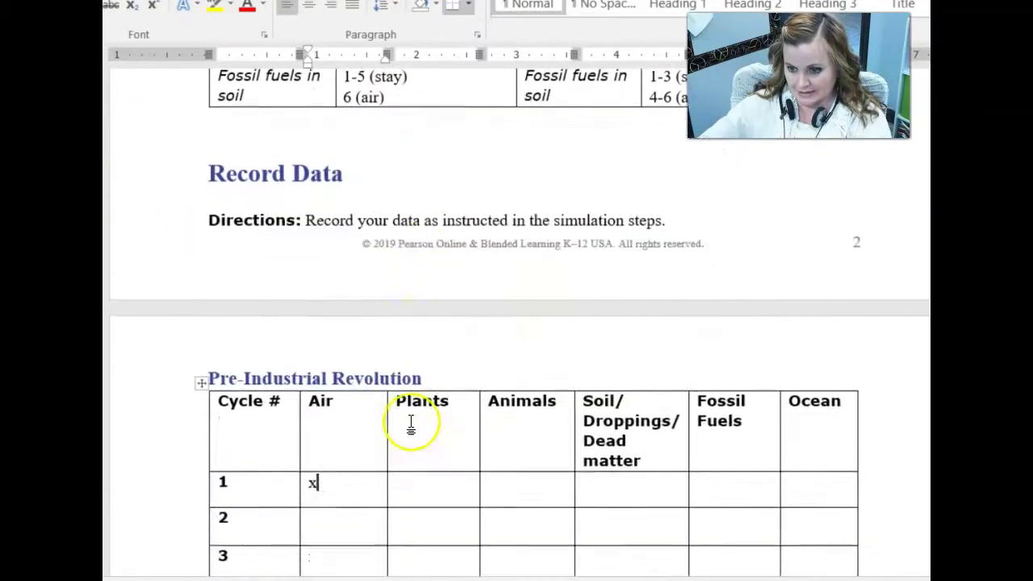
pyautogui.click(318, 426)
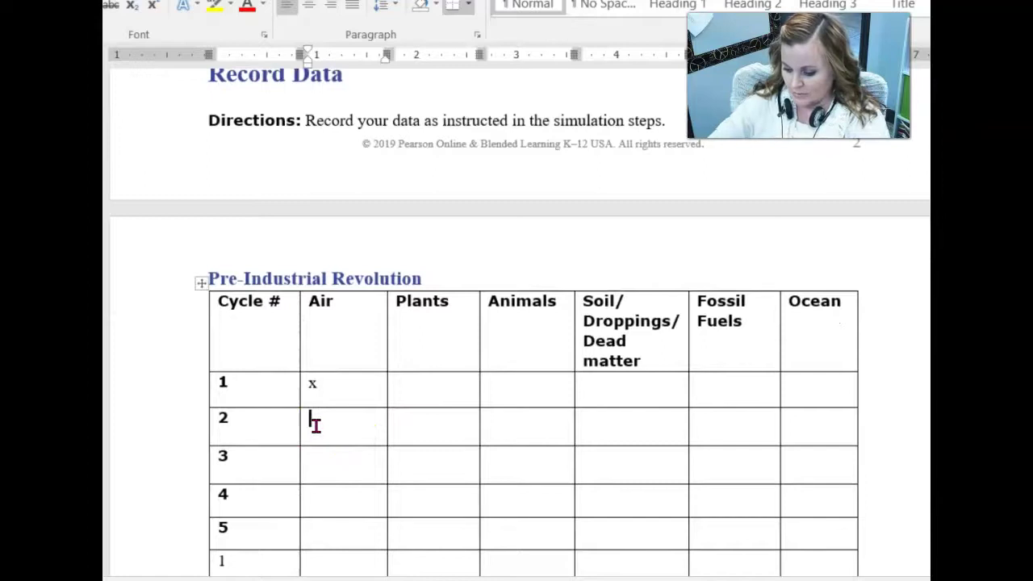
pyautogui.write('x')
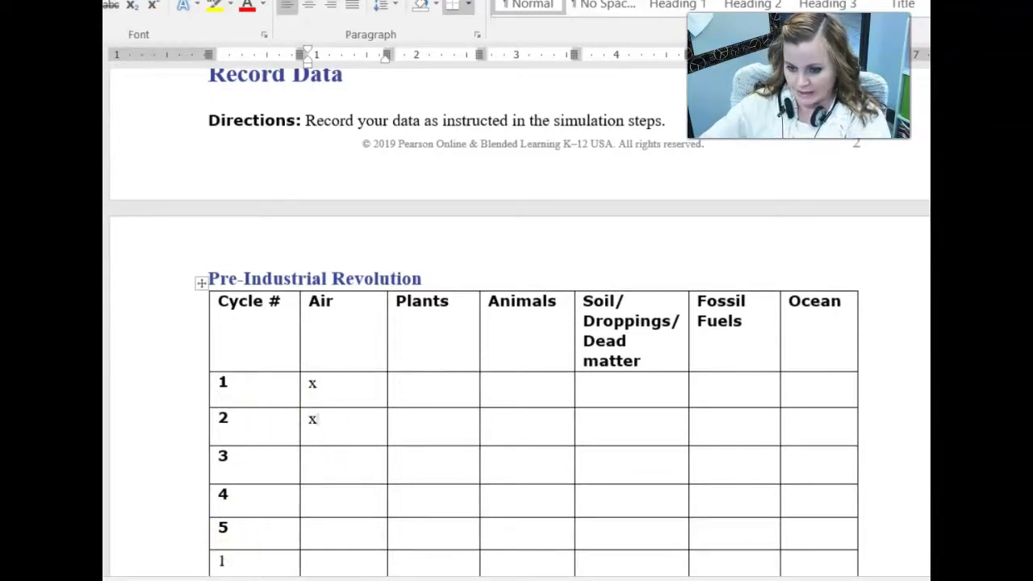
# Step: Roll a third time, check the 4-6 Plants rule, and go to cycle 3's Plants cell
pyautogui.click(125, 517)
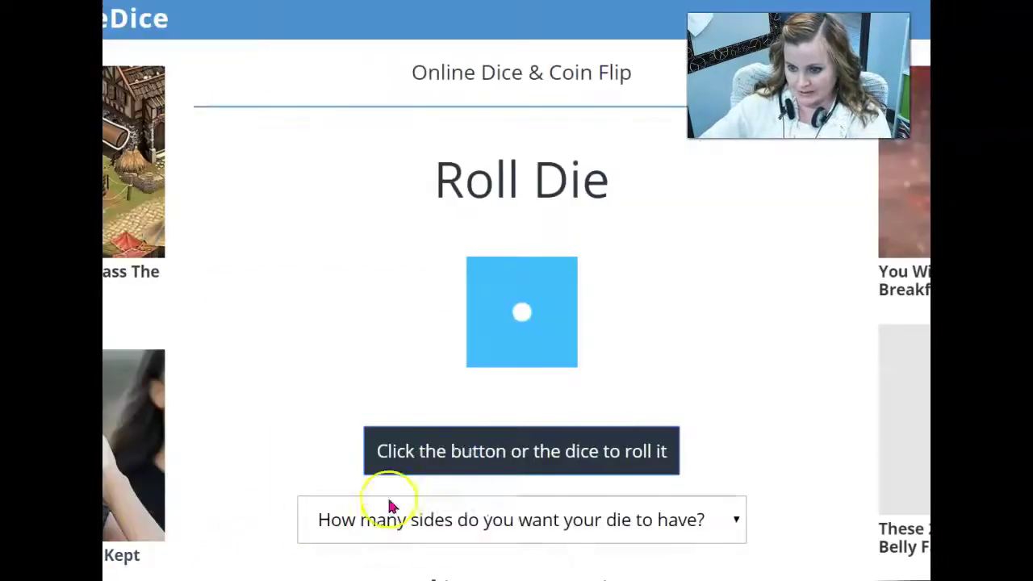
pyautogui.click(458, 459)
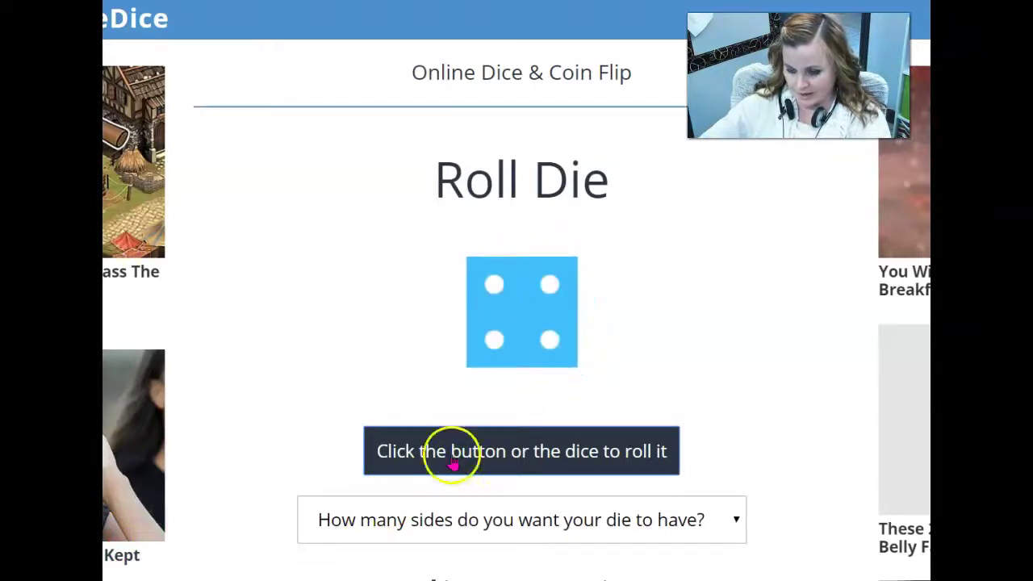
pyautogui.hotkey('alt', 'Tab')
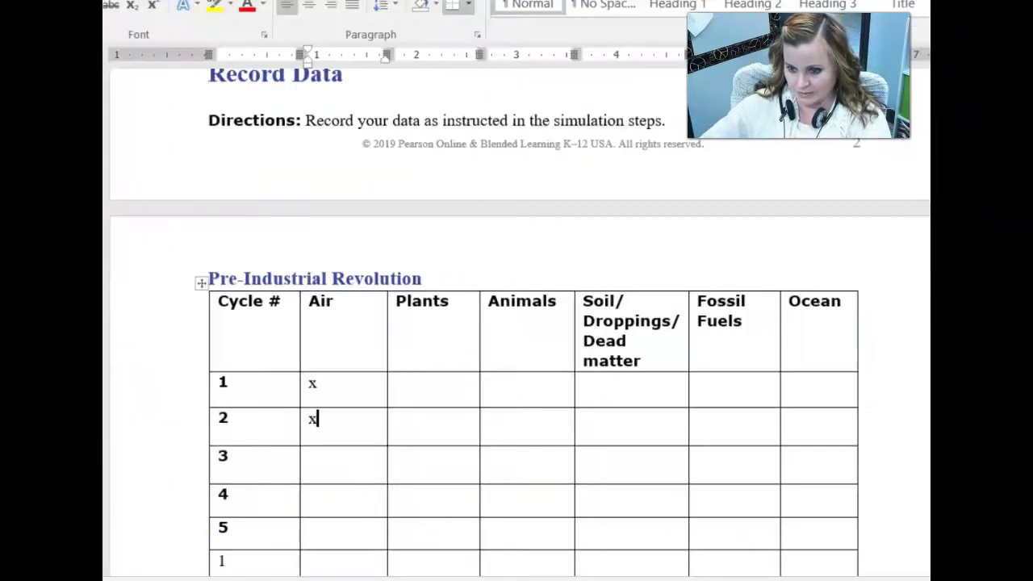
pyautogui.scroll(6, 286, 388)
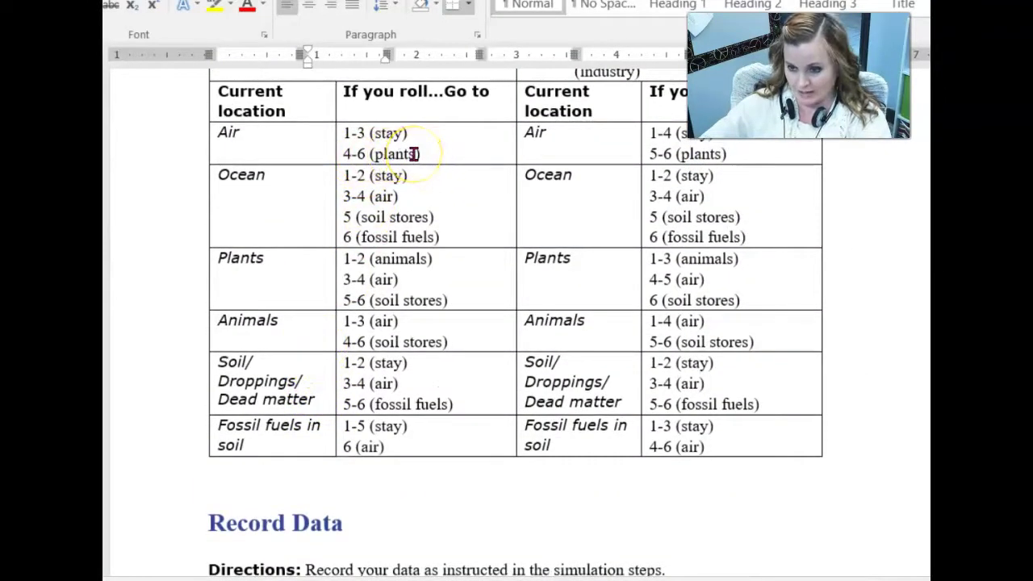
pyautogui.click(325, 156)
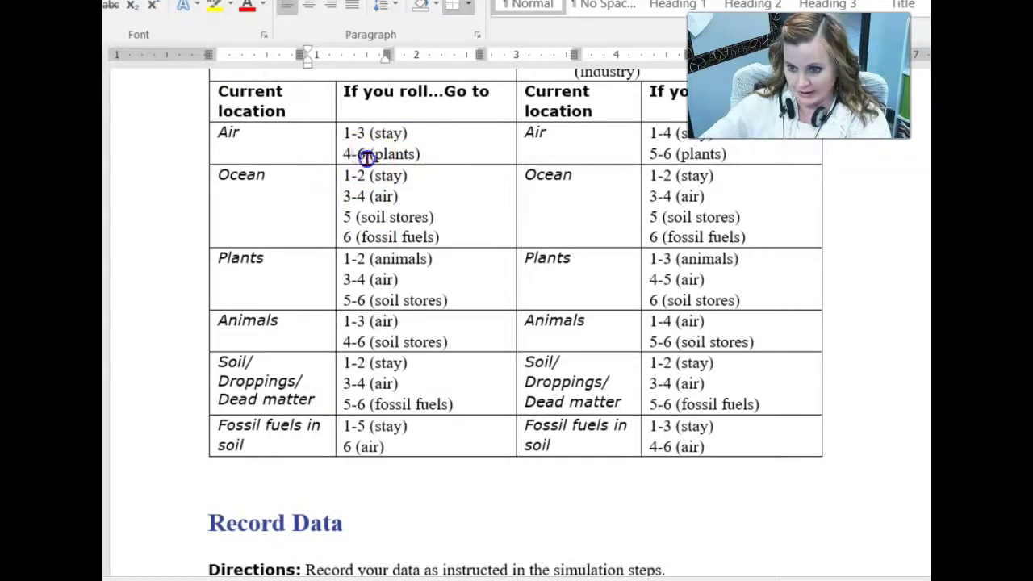
pyautogui.moveTo(367, 158); pyautogui.dragTo(420, 156)
pyautogui.scroll(-10, 440, 363)
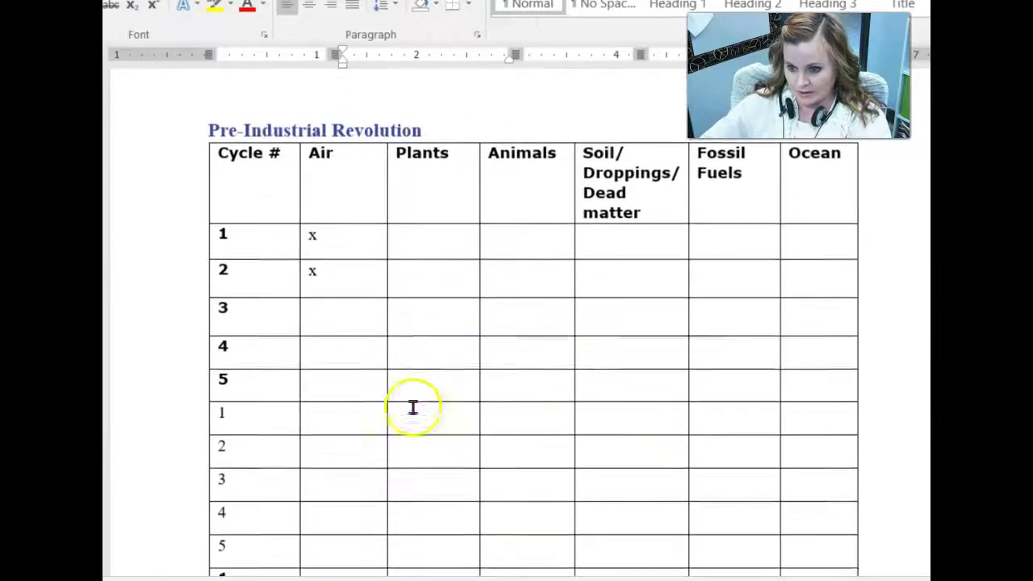
pyautogui.click(421, 315)
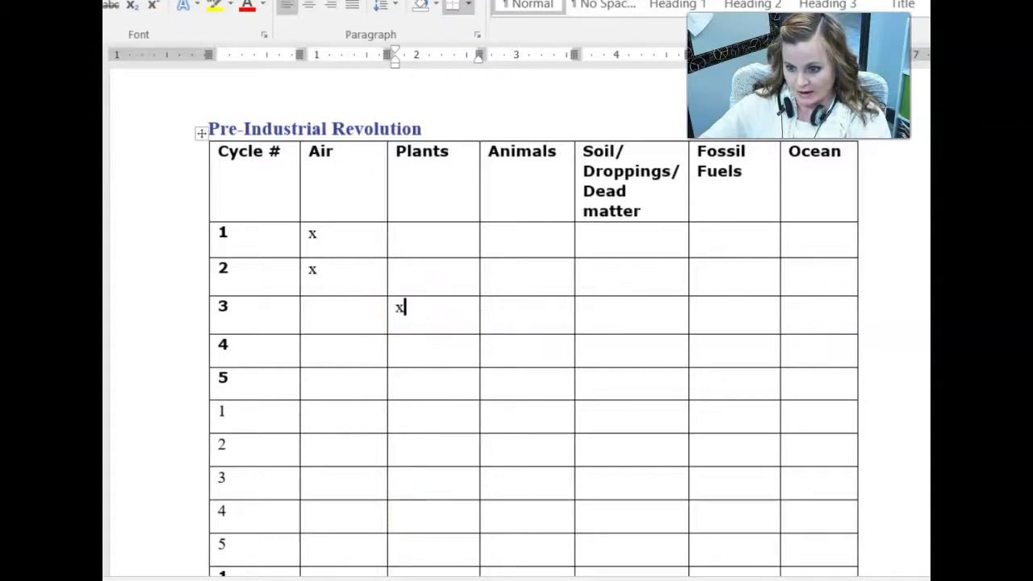
# Step: Roll the die for cycle 4 and mark it under Soil/Droppings/Dead matter
pyautogui.moveTo(196, 564)
pyautogui.click(130, 524)
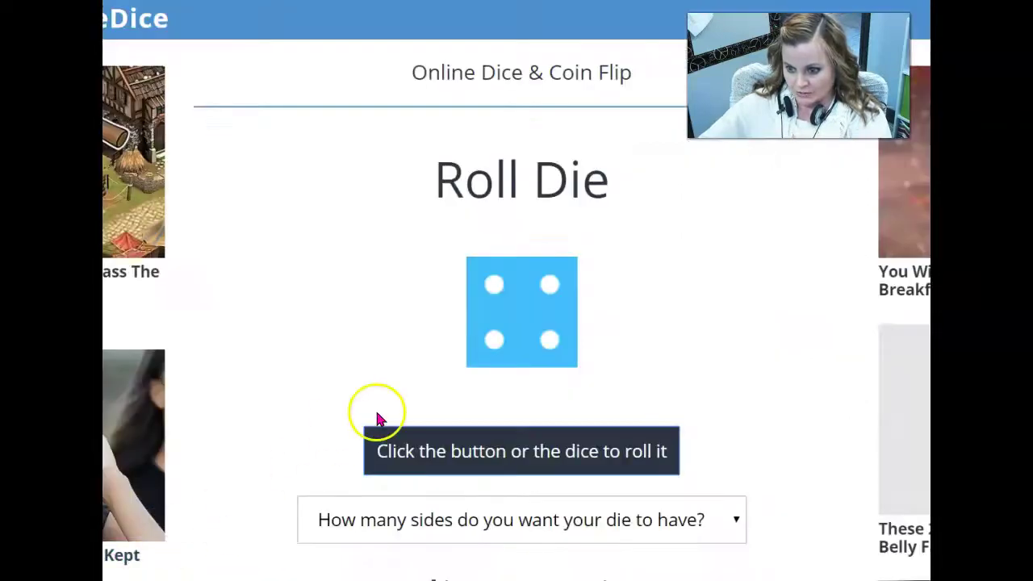
pyautogui.click(495, 466)
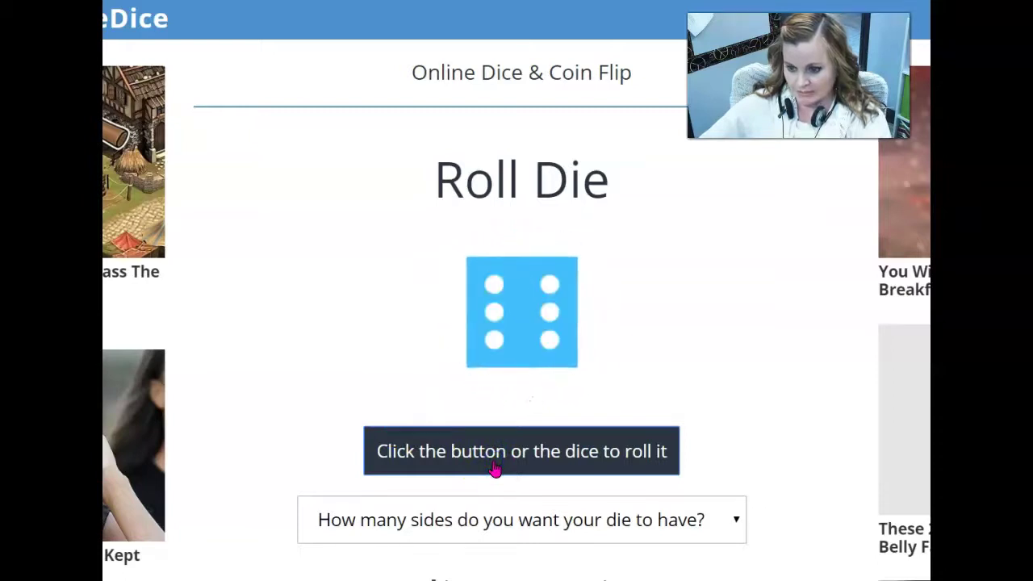
pyautogui.moveTo(196, 573)
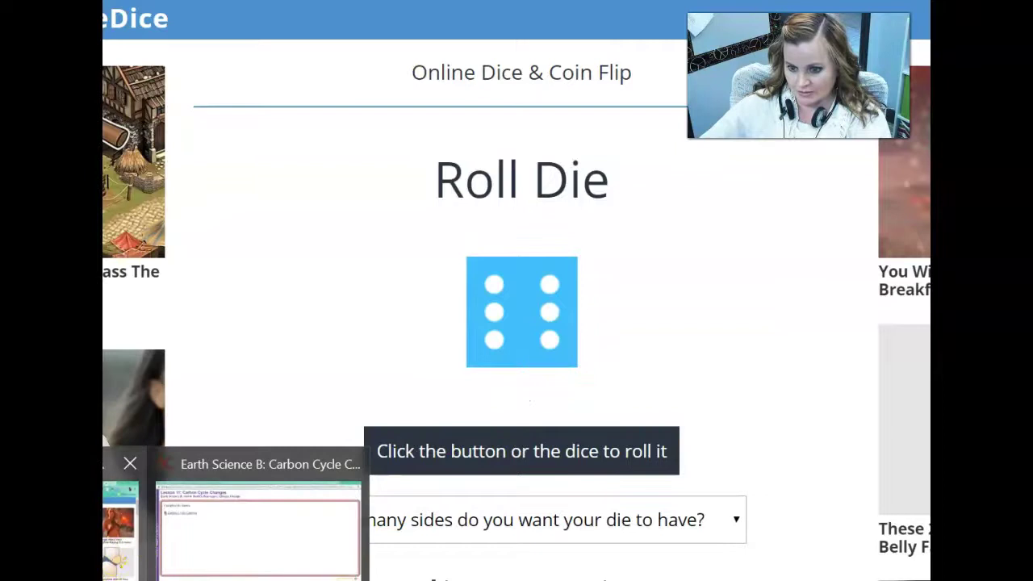
pyautogui.click(253, 519)
pyautogui.scroll(10, 403, 295)
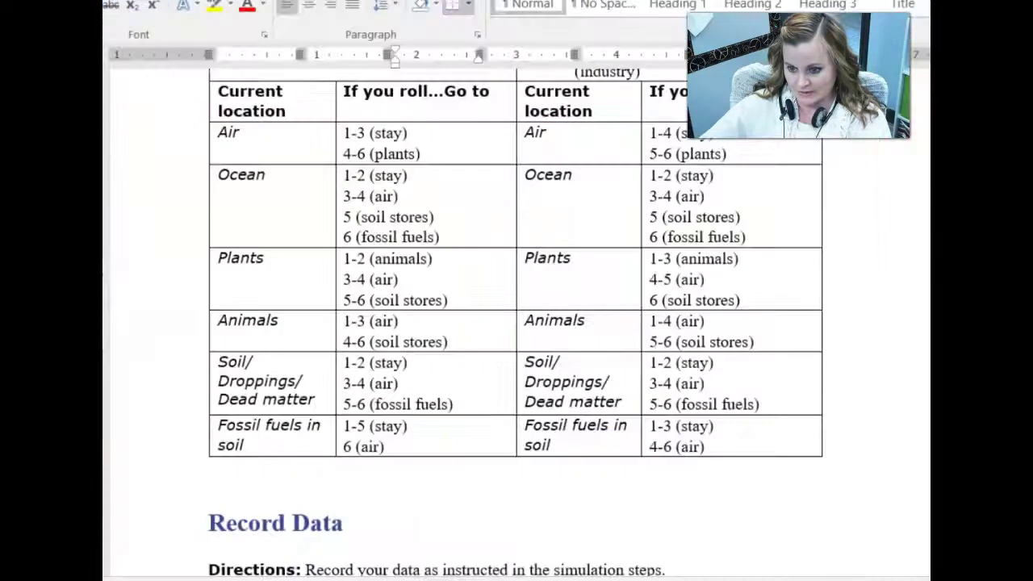
pyautogui.scroll(-8, 346, 480)
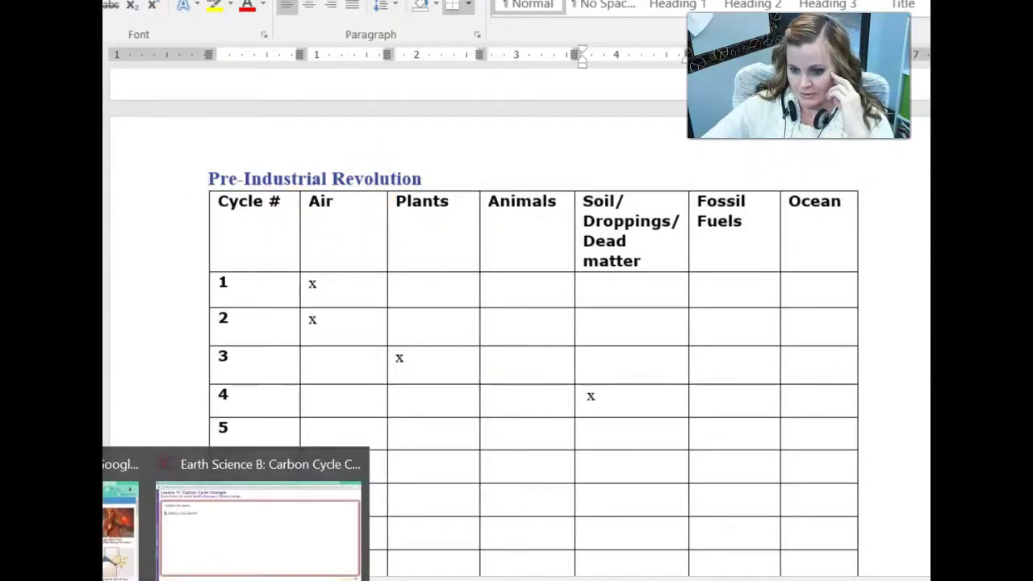
# Step: Roll the die again, which shows one, and return to Word
pyautogui.click(125, 525)
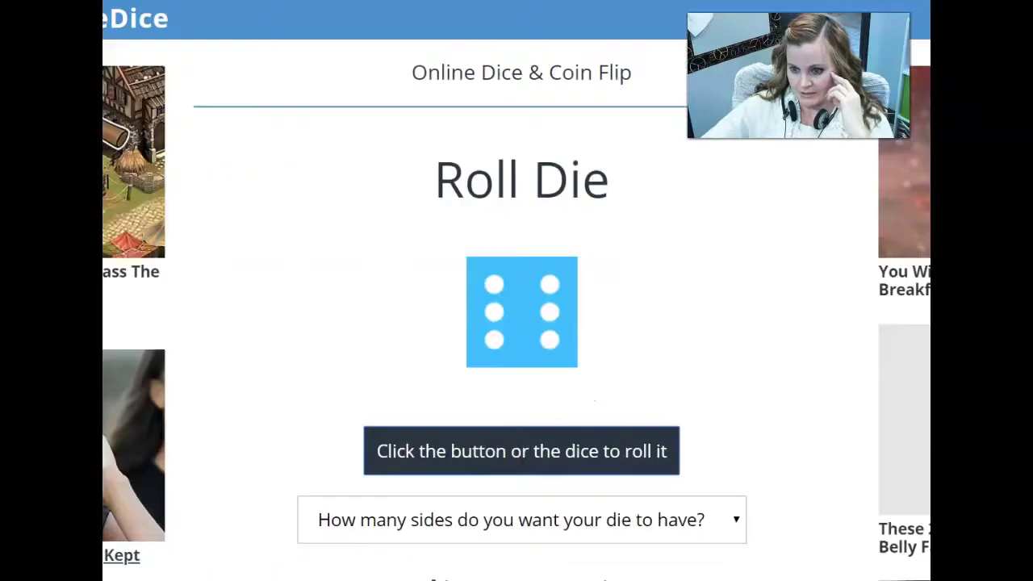
pyautogui.click(549, 452)
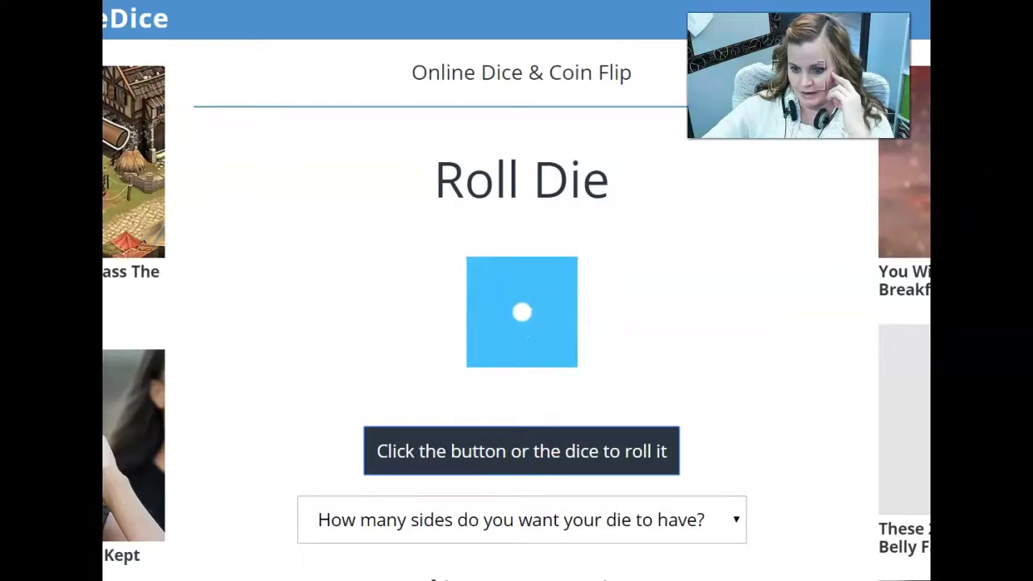
pyautogui.hotkey('alt', 'Tab')
# Step: Mark an x in cycle 5's Soil/Droppings/Dead matter cell
pyautogui.scroll(6, 307, 444)
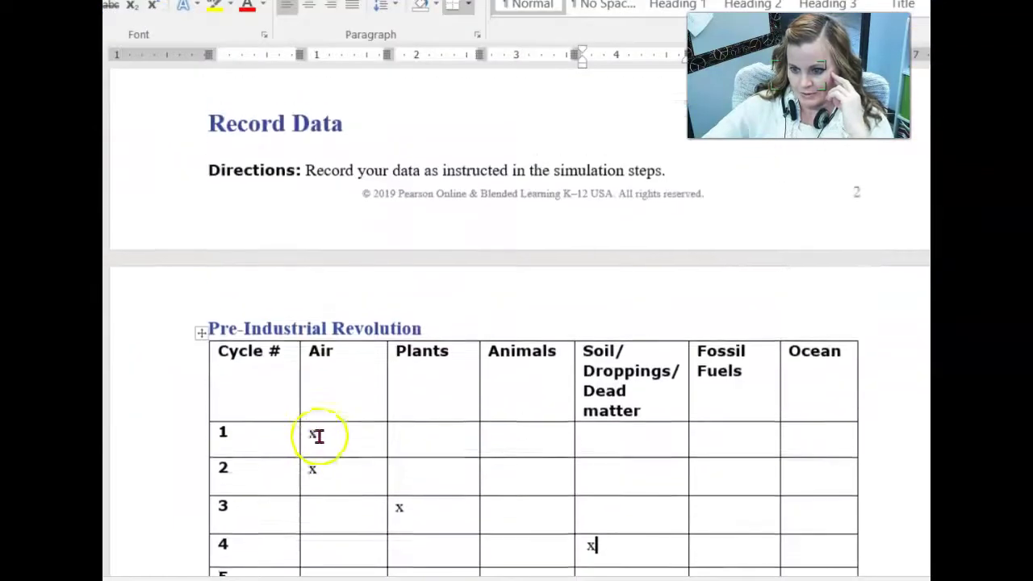
pyautogui.scroll(4, 322, 422)
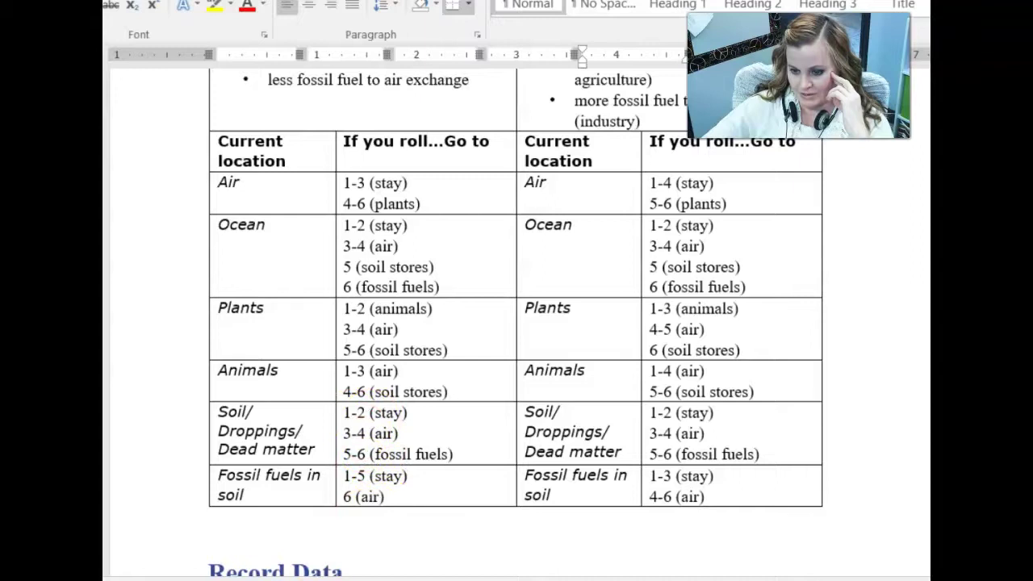
pyautogui.scroll(-16, 328, 424)
pyautogui.click(608, 234)
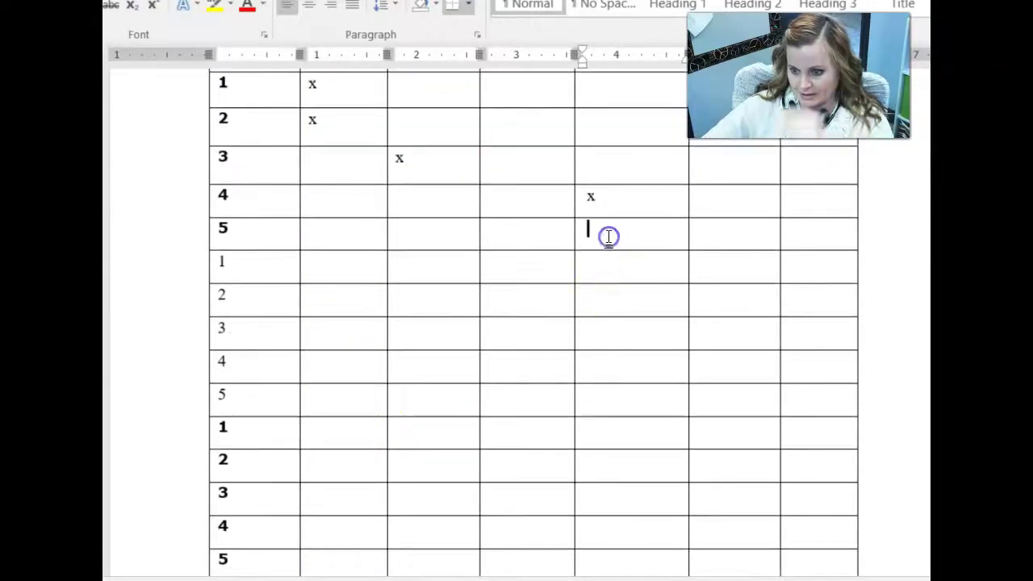
pyautogui.write('x')
# Step: Shade the data cells for cycles 1–5 light gray
pyautogui.scroll(2, 613, 258)
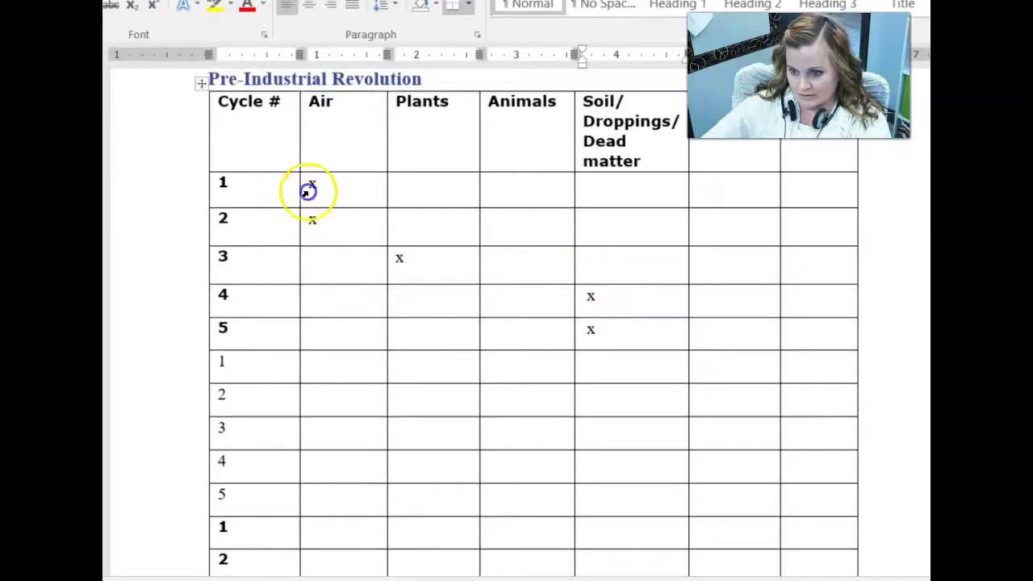
pyautogui.moveTo(307, 192); pyautogui.dragTo(804, 332)
pyautogui.click(197, 7)
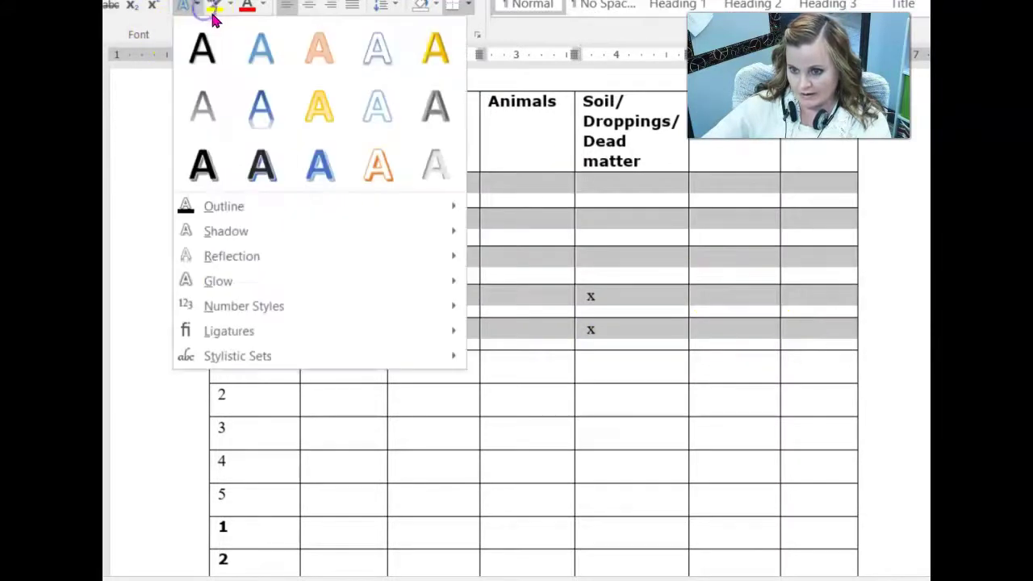
pyautogui.click(435, 7)
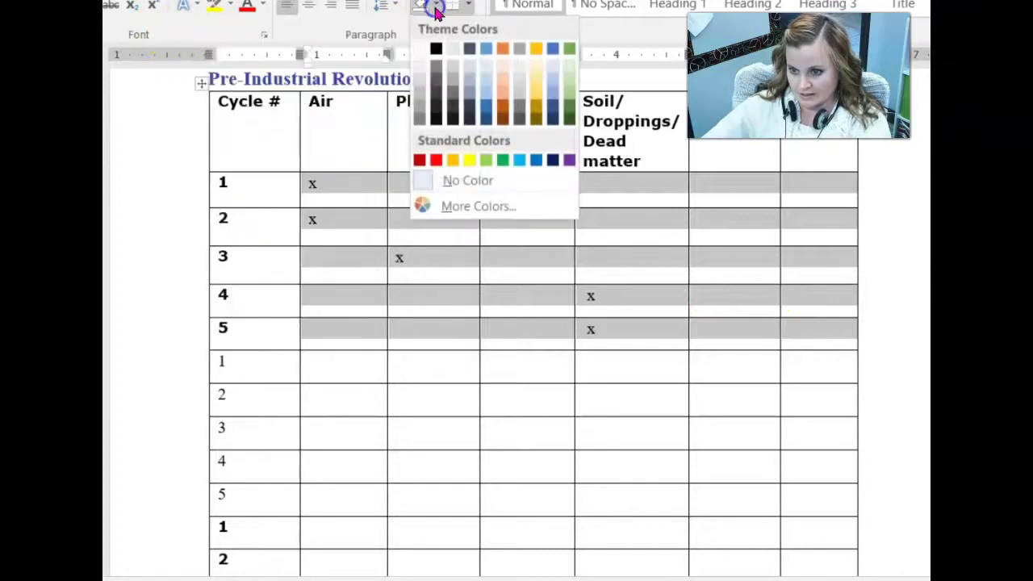
pyautogui.click(521, 82)
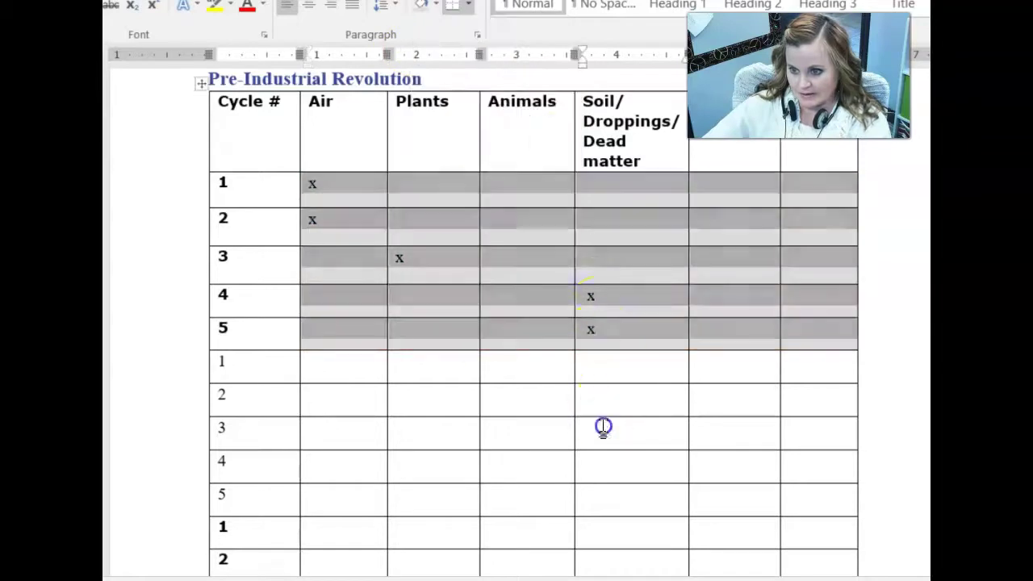
pyautogui.click(603, 428)
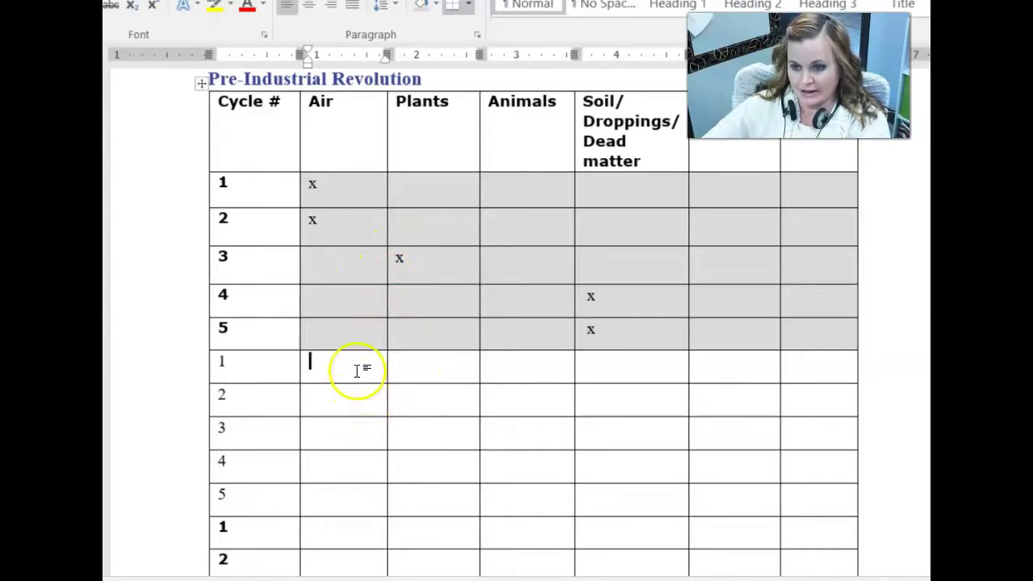
# Step: Select the Pre-Industrial Revolution cells of the Roll/Go-To Table
pyautogui.scroll(15, 357, 370)
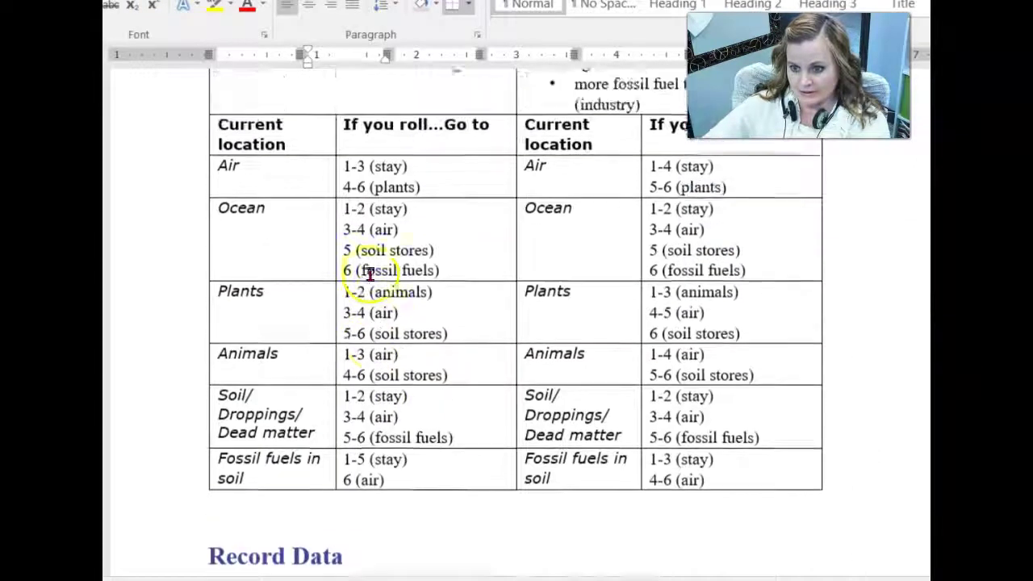
pyautogui.scroll(3, 369, 274)
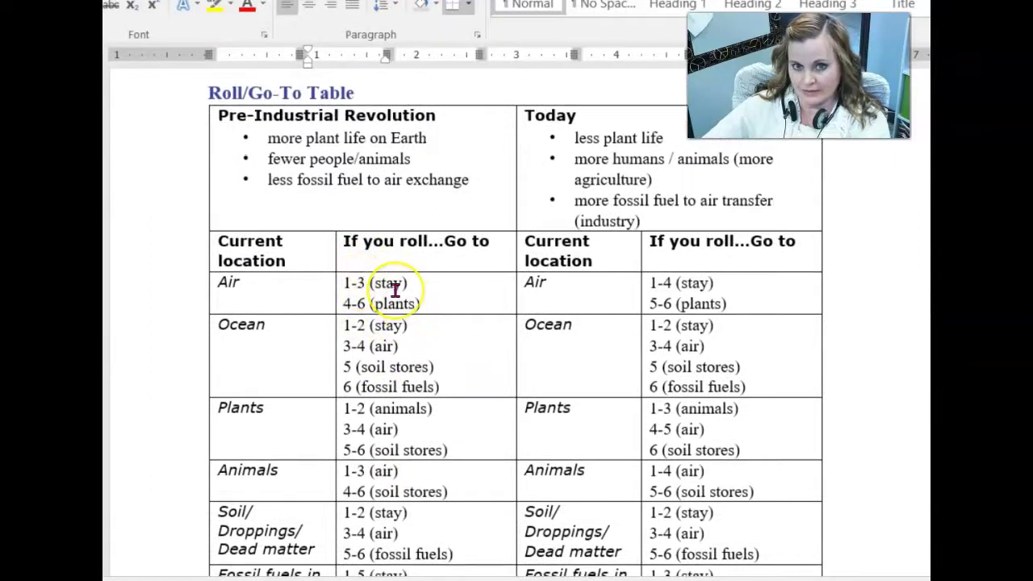
pyautogui.scroll(-20, 401, 326)
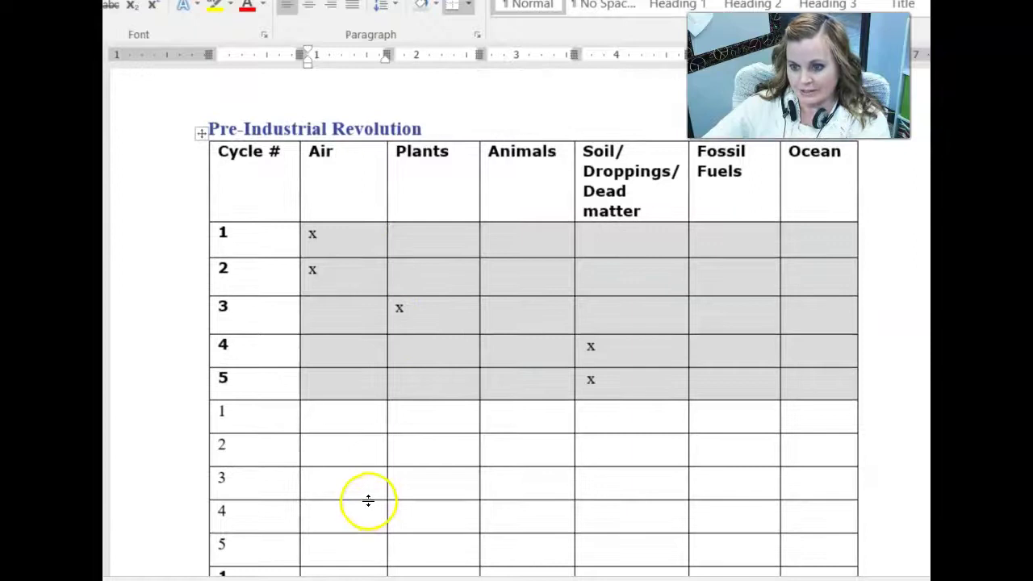
pyautogui.scroll(-12, 367, 508)
pyautogui.scroll(-4, 372, 483)
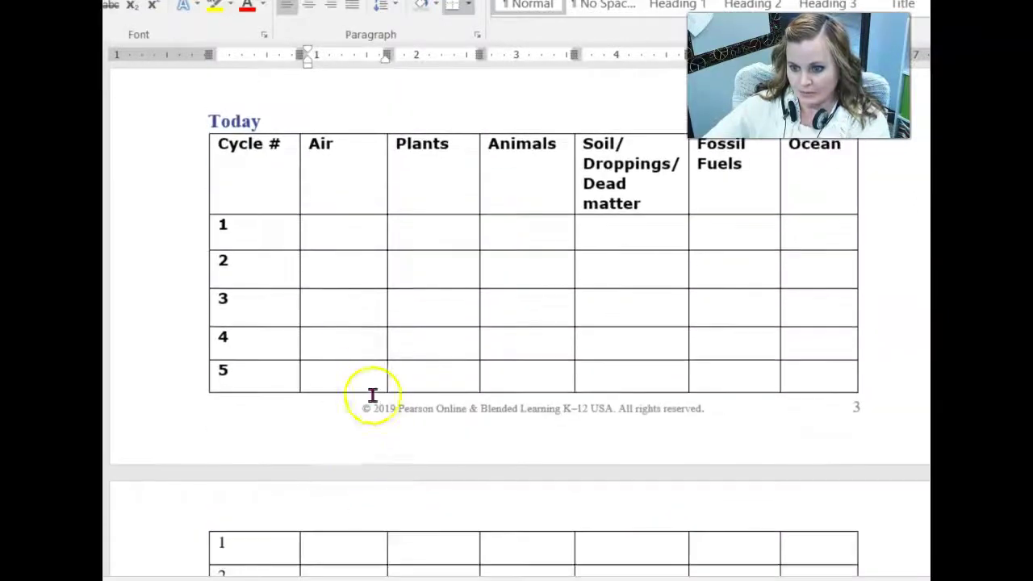
pyautogui.scroll(-8, 359, 318)
pyautogui.scroll(12, 357, 318)
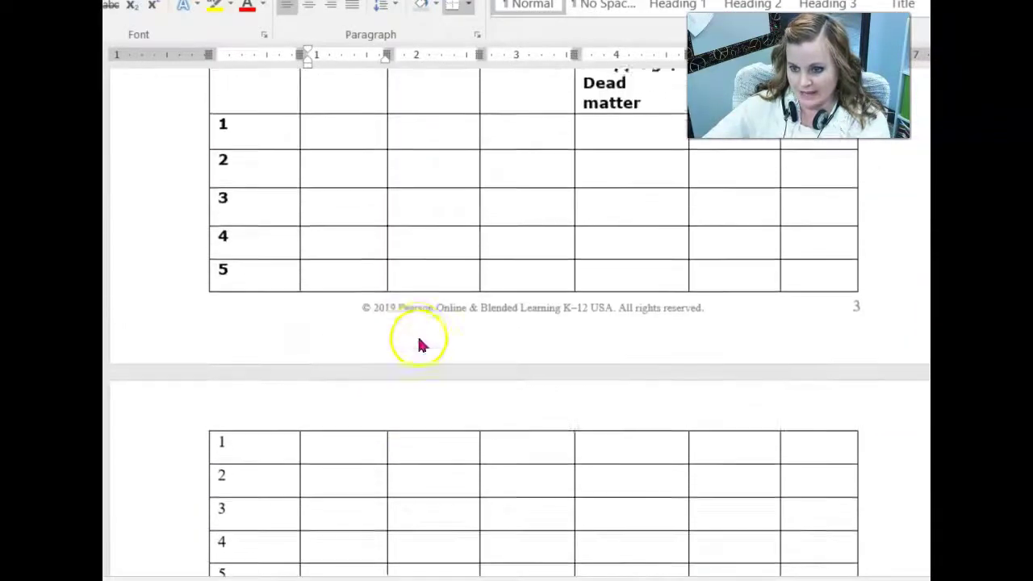
pyautogui.scroll(20, 412, 336)
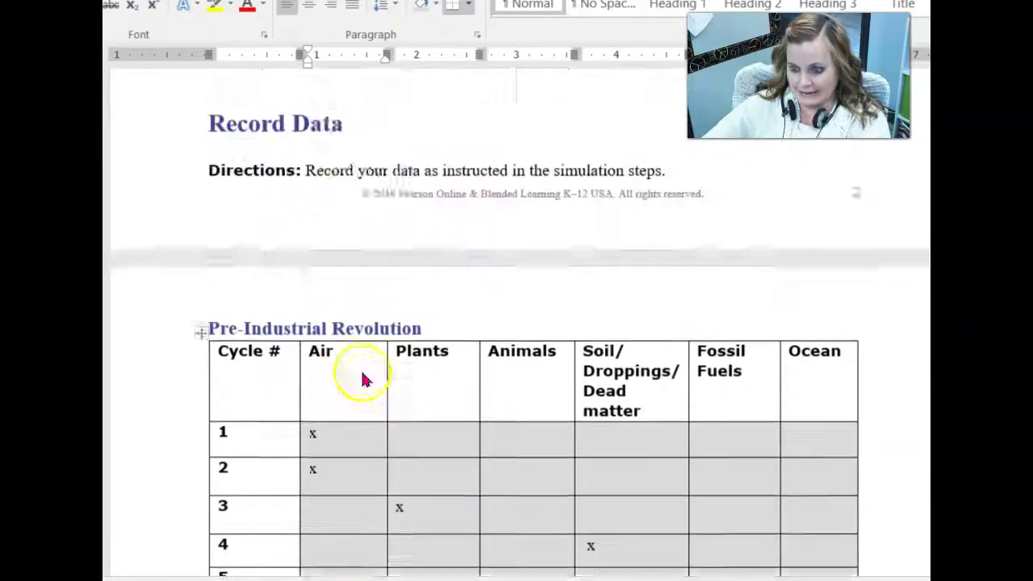
pyautogui.scroll(8, 366, 347)
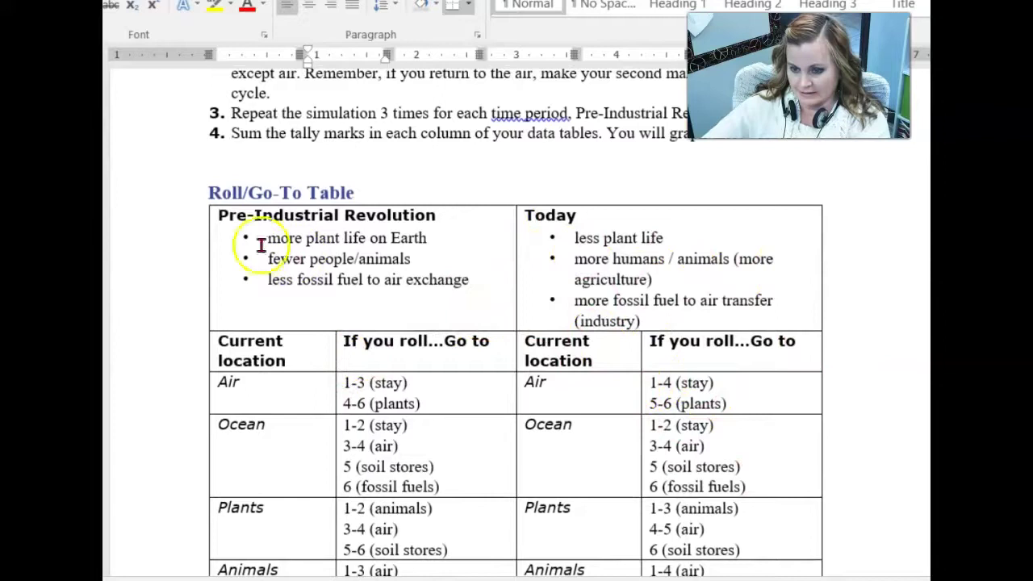
pyautogui.moveTo(221, 223); pyautogui.dragTo(398, 454)
pyautogui.scroll(-3, 351, 411)
pyautogui.scroll(-4, 270, 457)
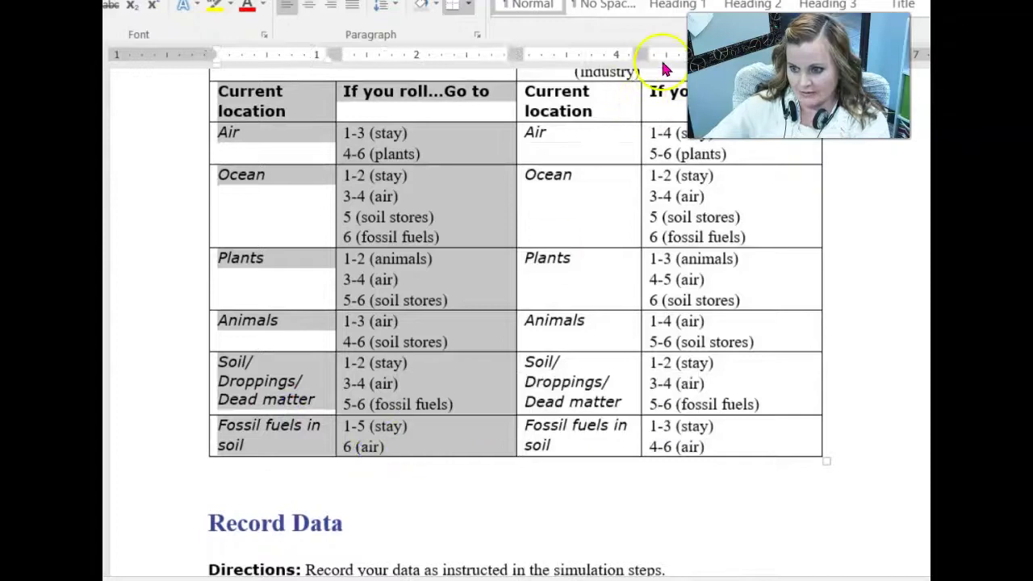
# Step: Shade the selected Pre-Industrial cells light orange and deselect to review the table
pyautogui.click(435, 4)
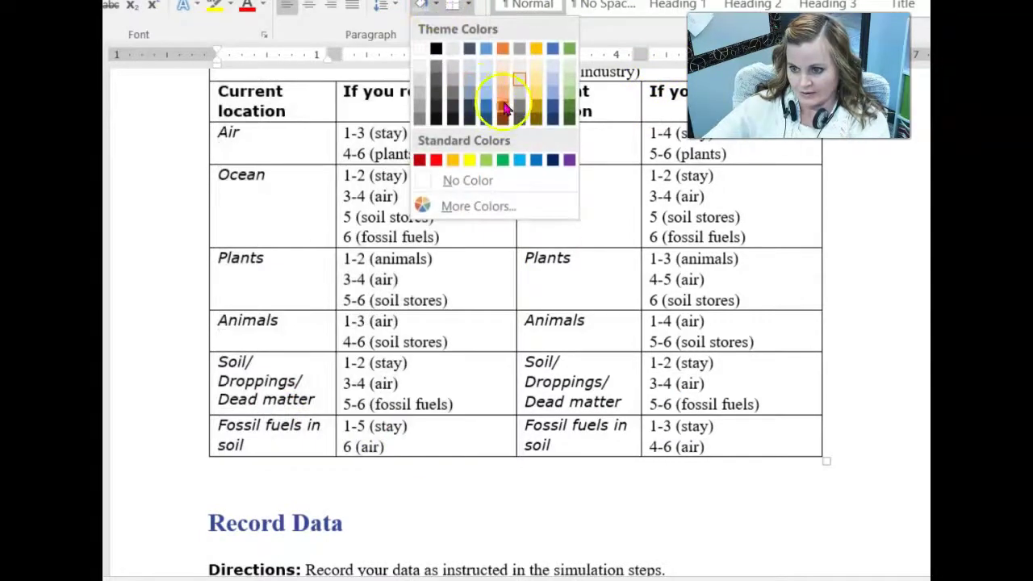
pyautogui.click(507, 89)
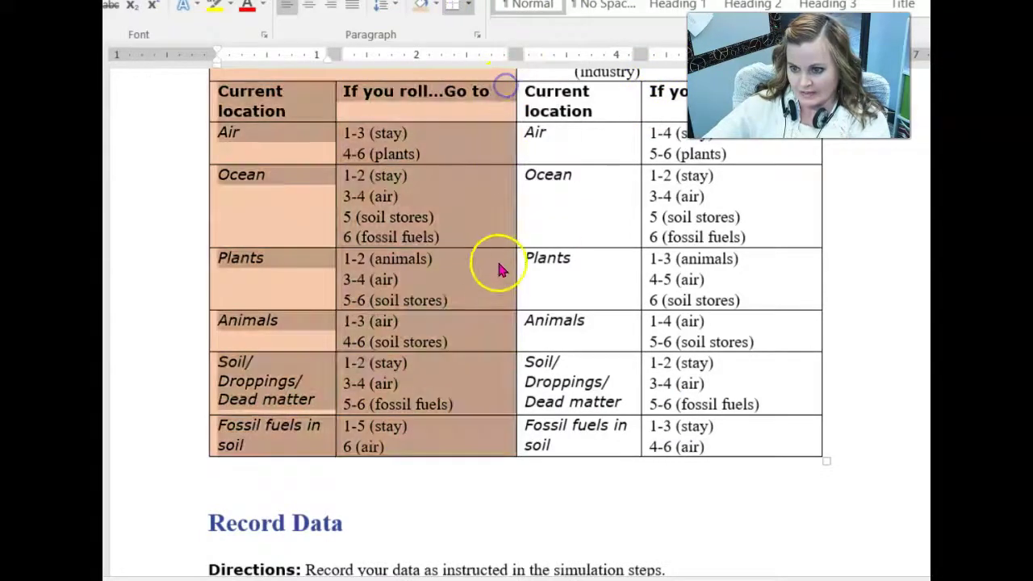
pyautogui.click(574, 280)
pyautogui.scroll(3, 335, 345)
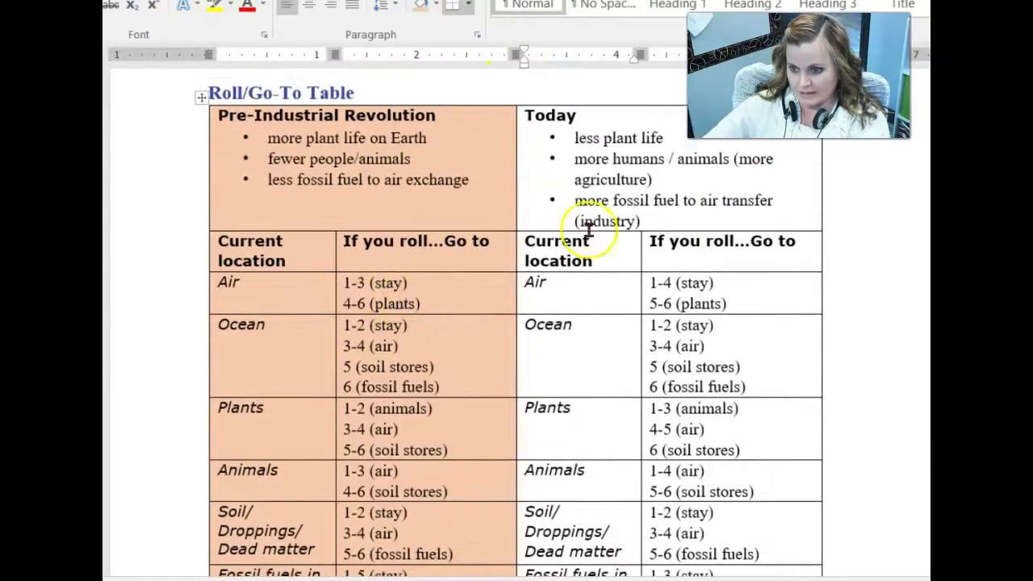
pyautogui.click(650, 221)
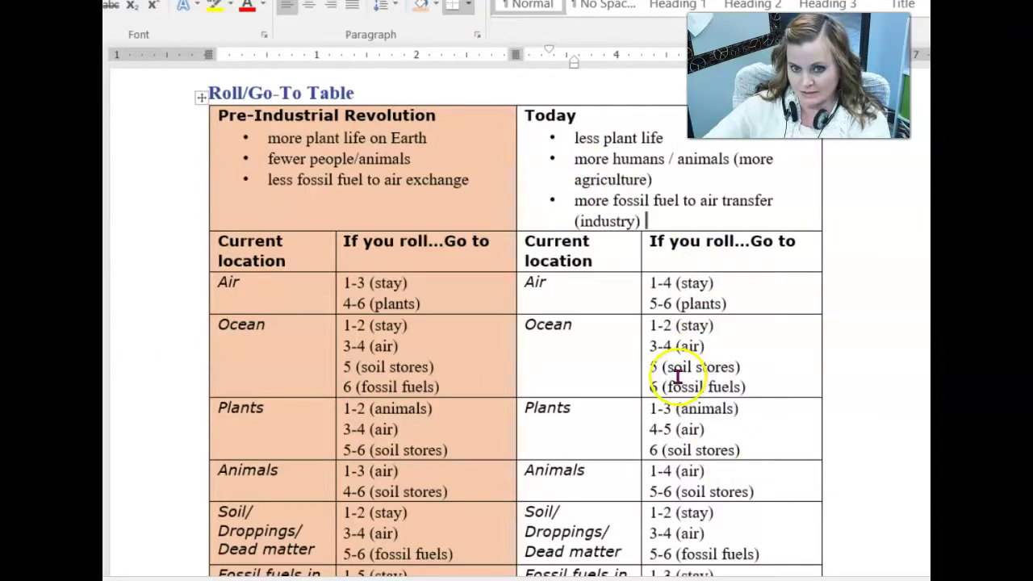
pyautogui.scroll(-15, 676, 375)
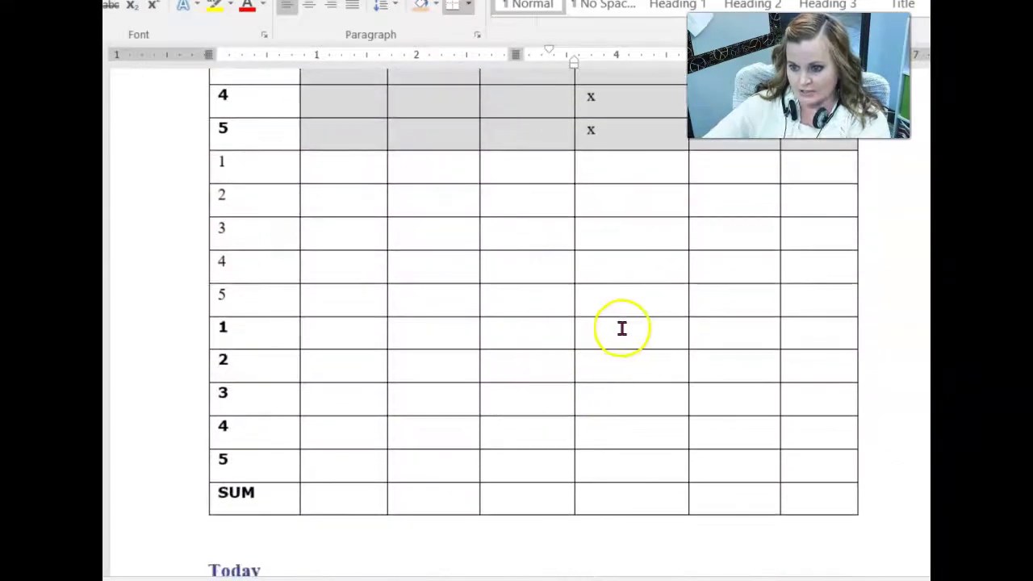
# Step: Tally the second set: x marks in Air cycle 1, Plants cycle 2 and Animals cycle 4
pyautogui.scroll(-15, 621, 327)
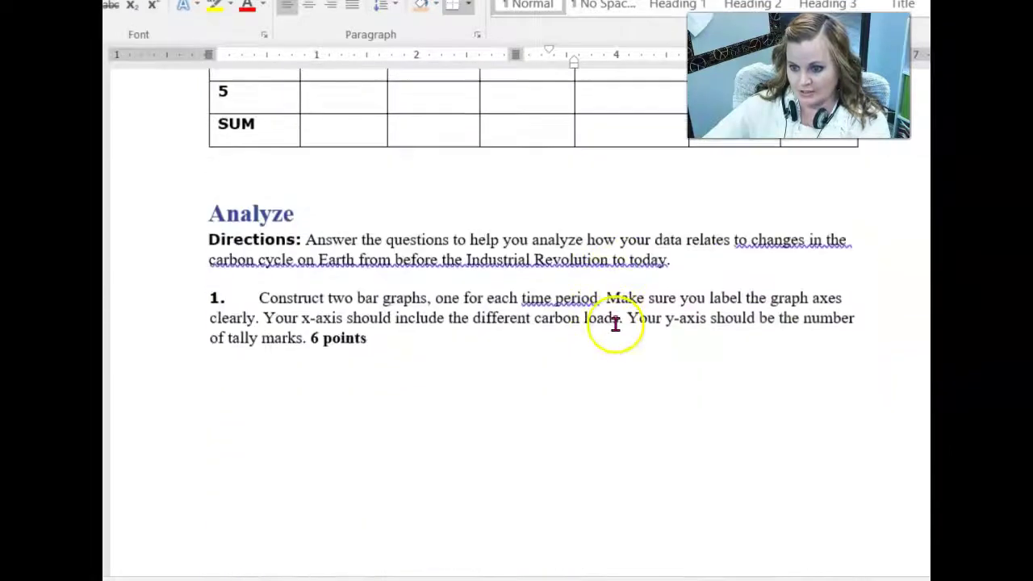
pyautogui.scroll(15, 614, 323)
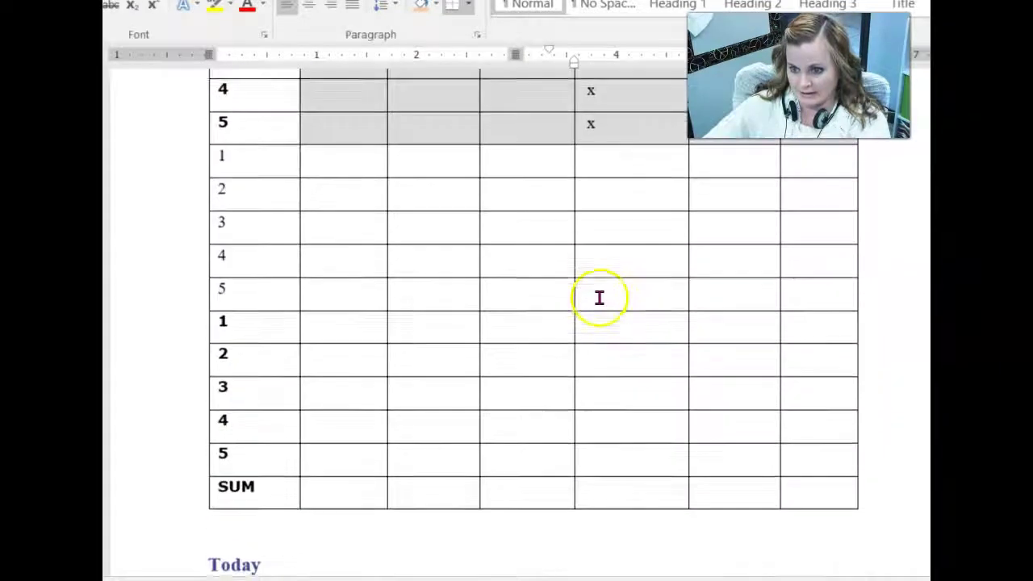
pyautogui.scroll(3, 599, 298)
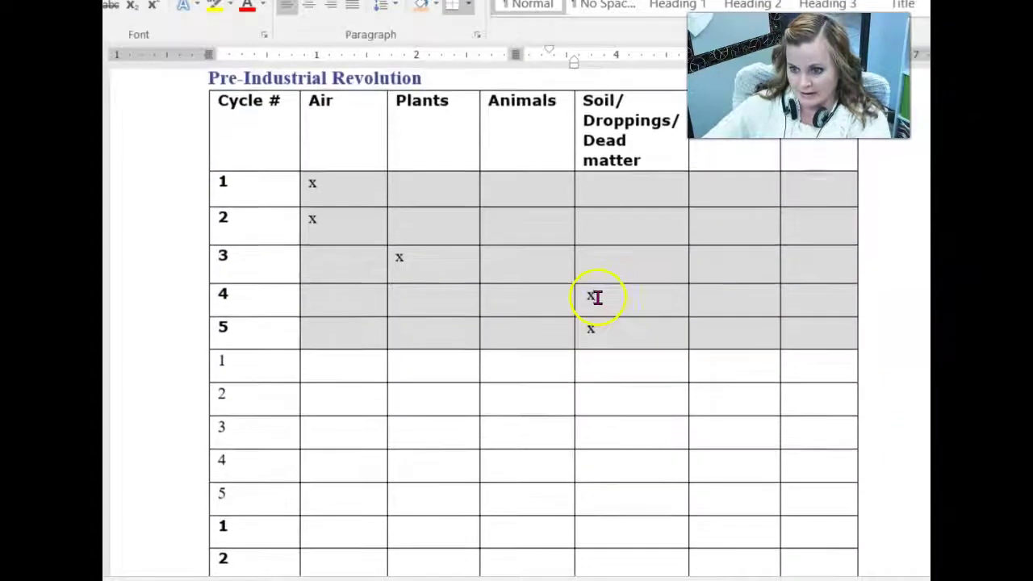
pyautogui.click(347, 371)
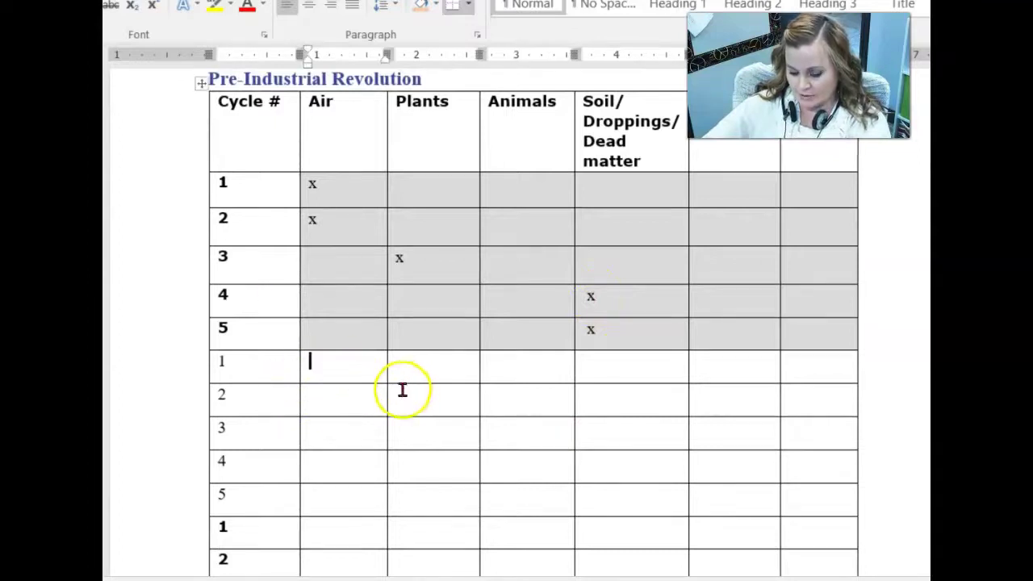
pyautogui.write('x')
pyautogui.click(438, 406)
pyautogui.write('x')
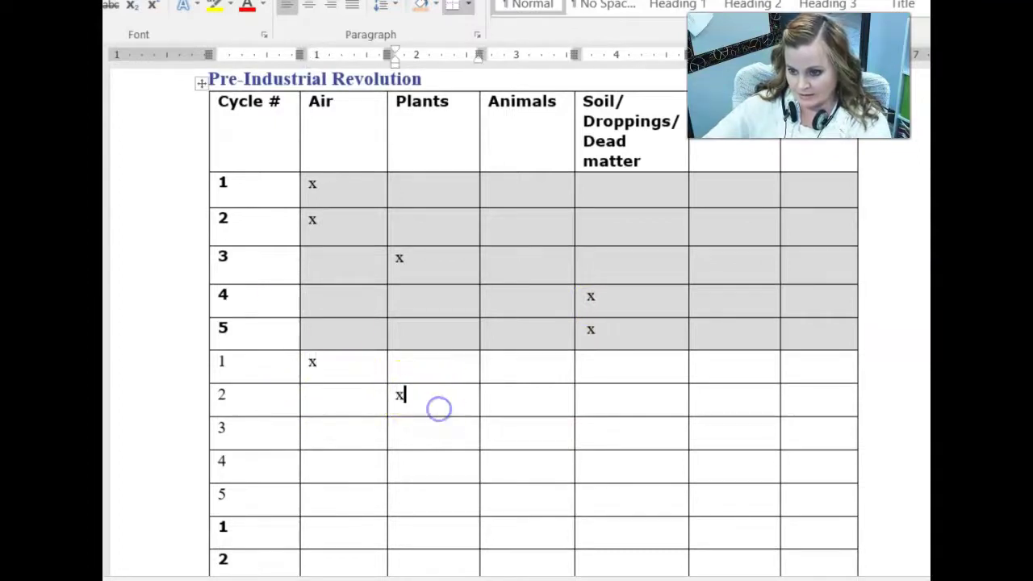
pyautogui.write('x')
pyautogui.click(498, 472)
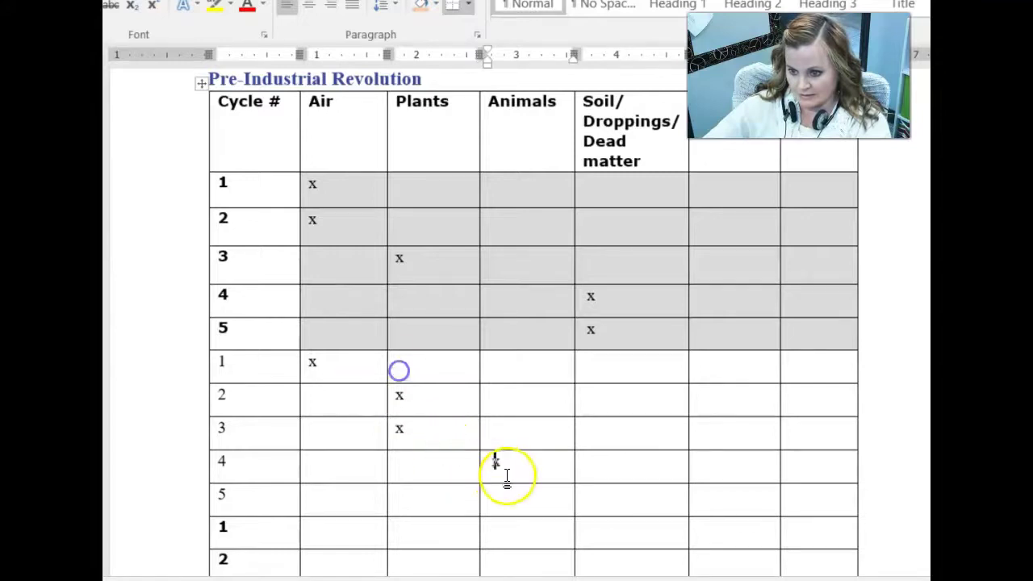
pyautogui.write('x')
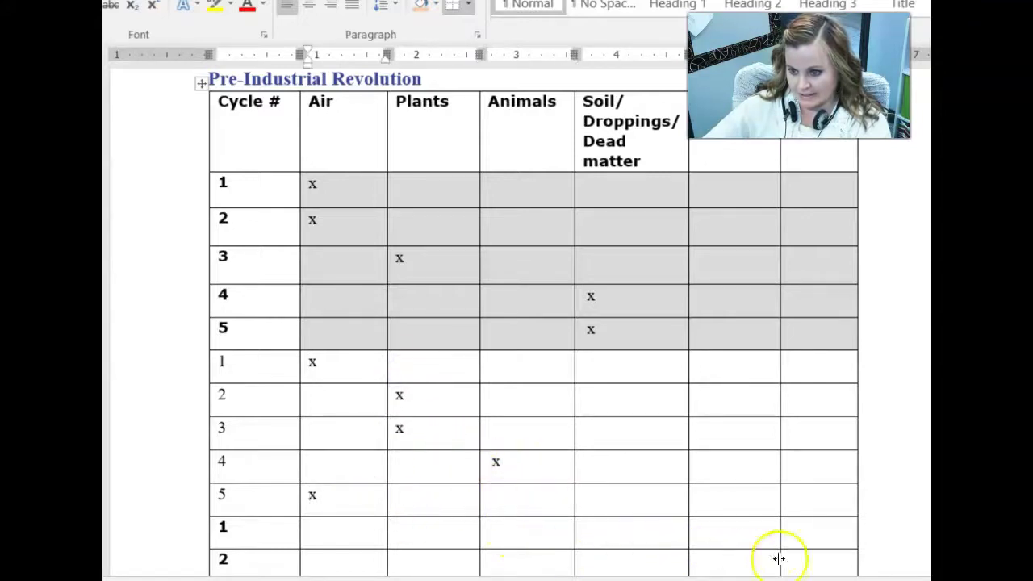
pyautogui.write('x')
# Step: Tally the third set: x marks in Plants cycle 4 and Animals cycle 5
pyautogui.scroll(-2, 613, 511)
pyautogui.click(350, 466)
pyautogui.write('x')
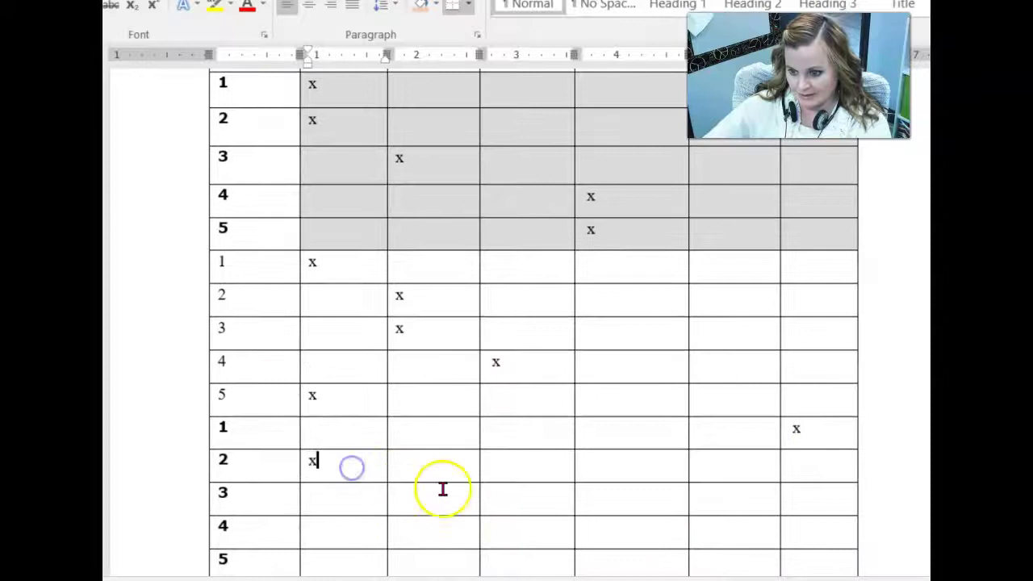
pyautogui.click(444, 502)
pyautogui.scroll(-1, 437, 529)
pyautogui.click(426, 489)
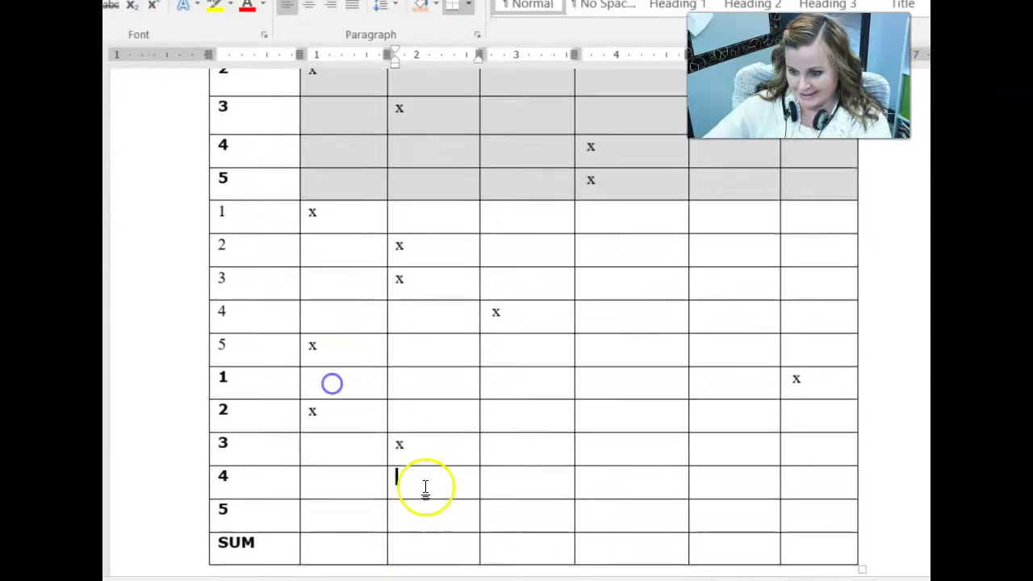
pyautogui.write('x')
pyautogui.click(542, 522)
pyautogui.write('x')
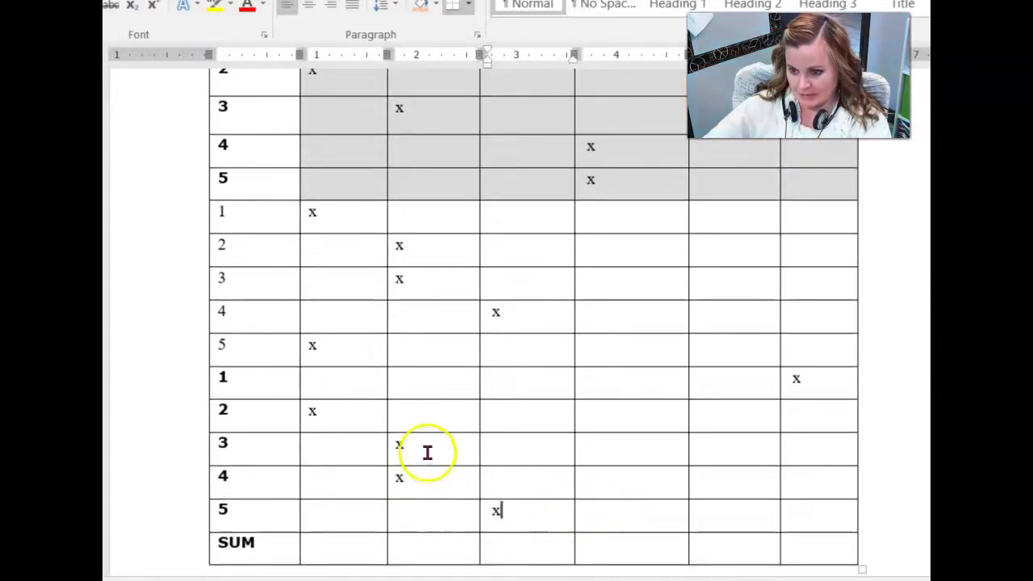
pyautogui.scroll(3, 345, 180)
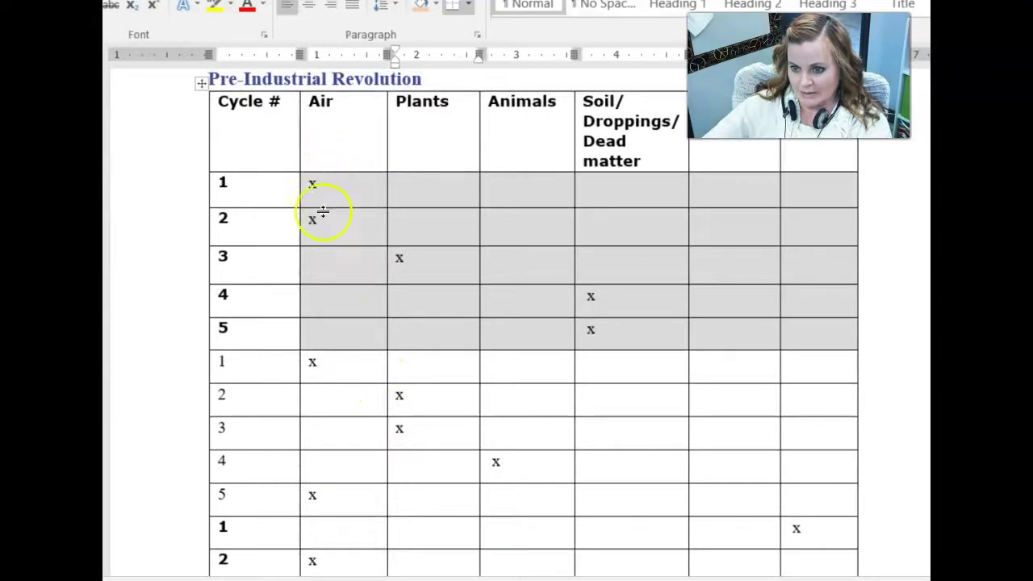
# Step: Enter the Air, Plants and Animals sums as 5, 5 and 2
pyautogui.scroll(-4, 323, 212)
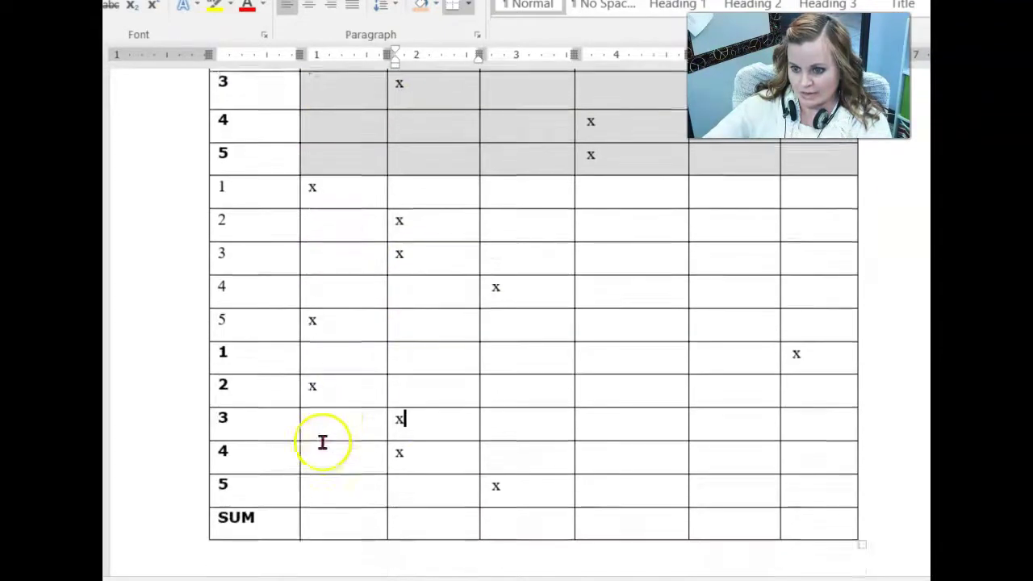
pyautogui.scroll(-4, 322, 442)
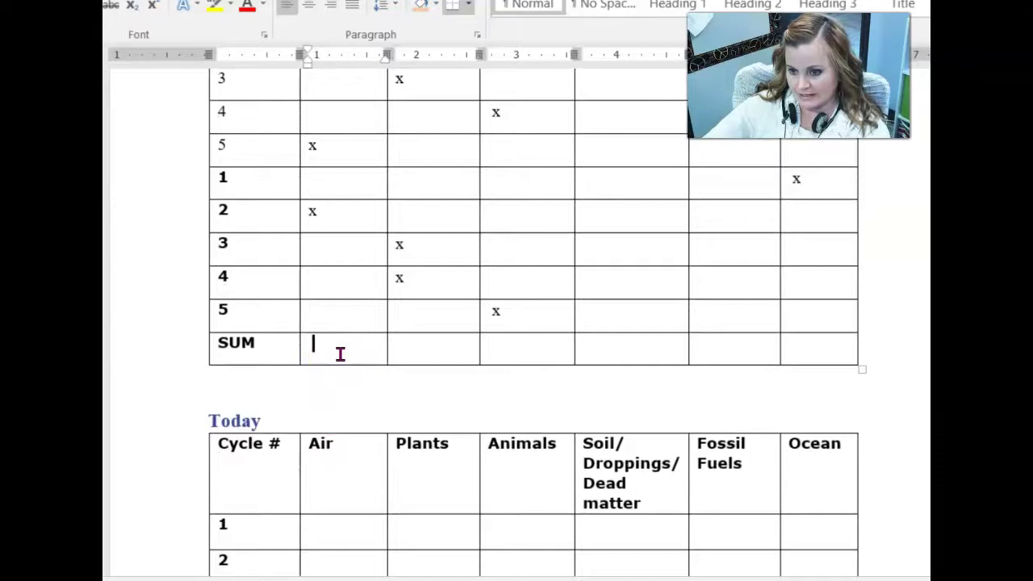
pyautogui.scroll(8, 463, 373)
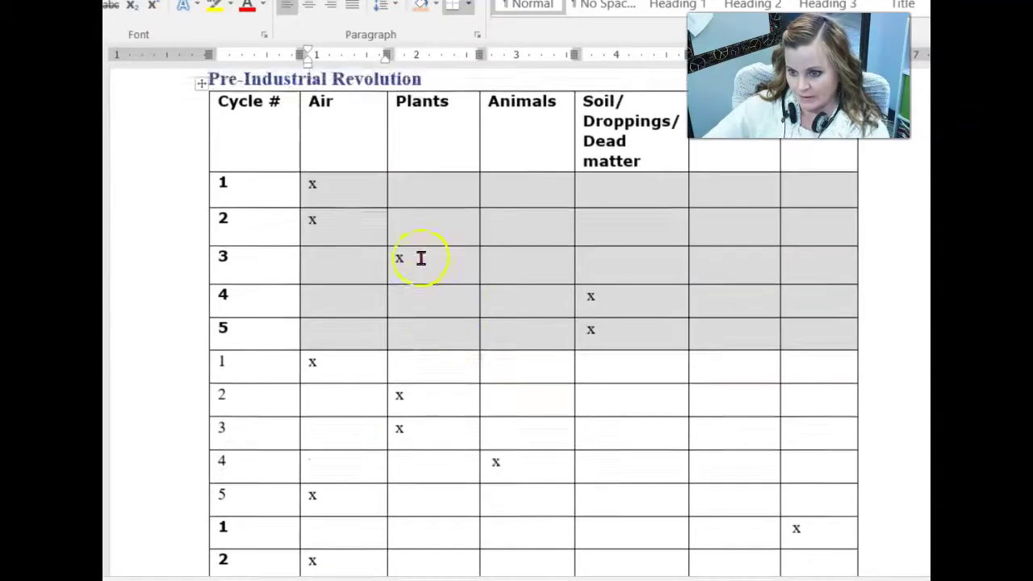
pyautogui.scroll(-5, 426, 432)
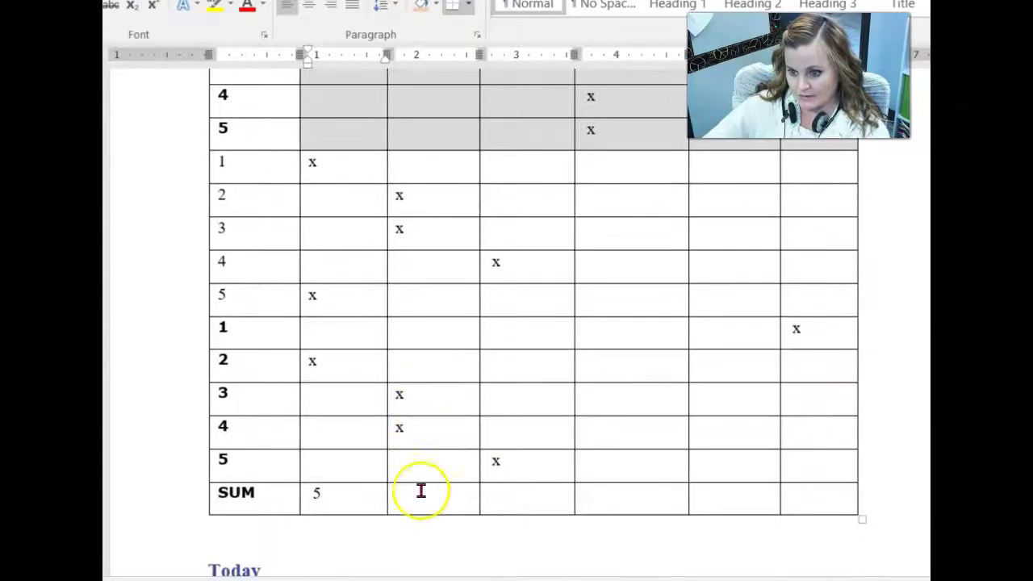
pyautogui.write('5')
pyautogui.scroll(5, 551, 419)
pyautogui.scroll(-6, 525, 404)
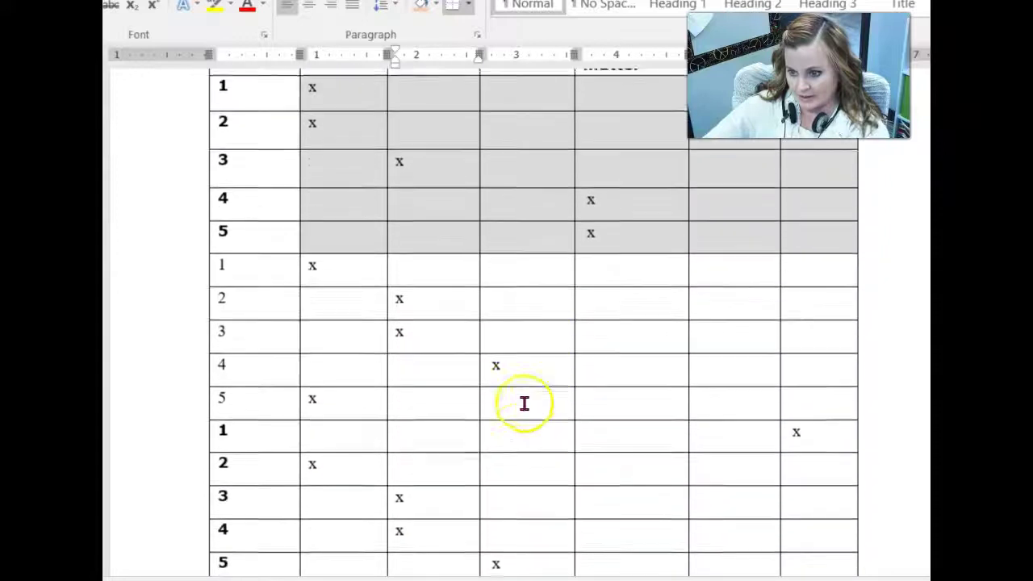
pyautogui.click(518, 454)
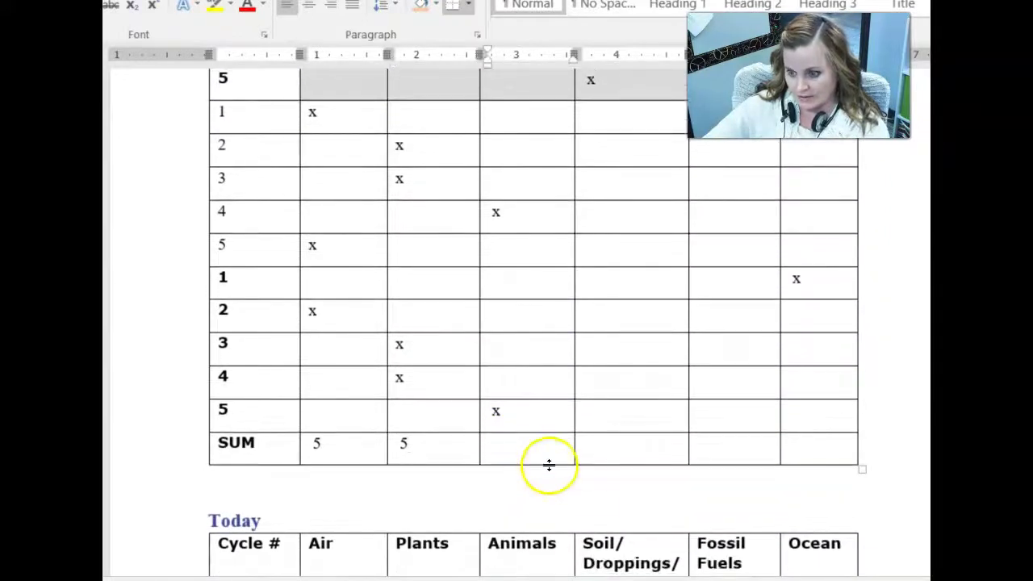
pyautogui.write('2')
pyautogui.scroll(7, 622, 411)
pyautogui.scroll(-6, 603, 433)
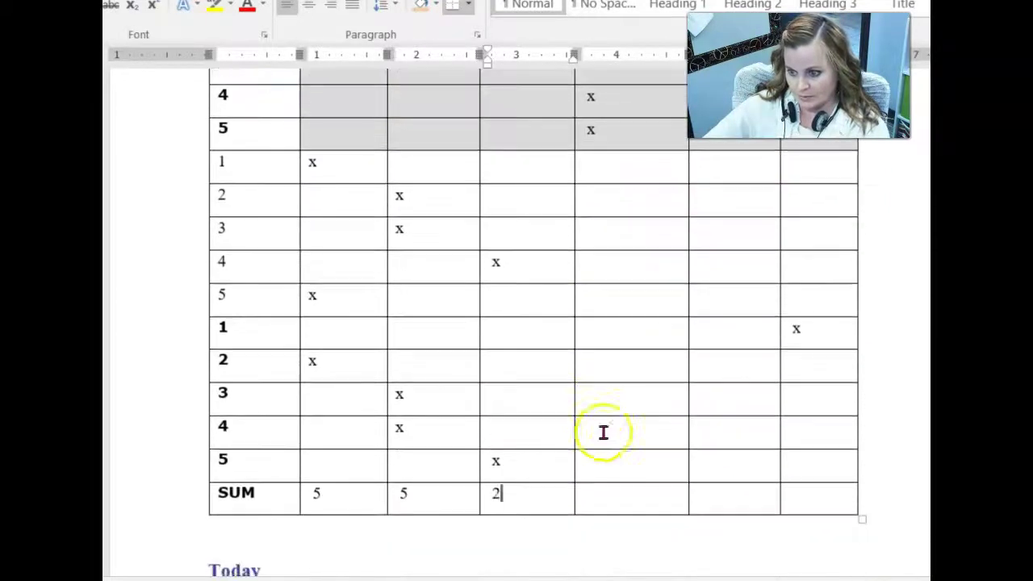
# Step: Fill the remaining SUM cells with 2, 0 and 1, then scroll on past the table
pyautogui.click(609, 501)
pyautogui.scroll(7, 708, 444)
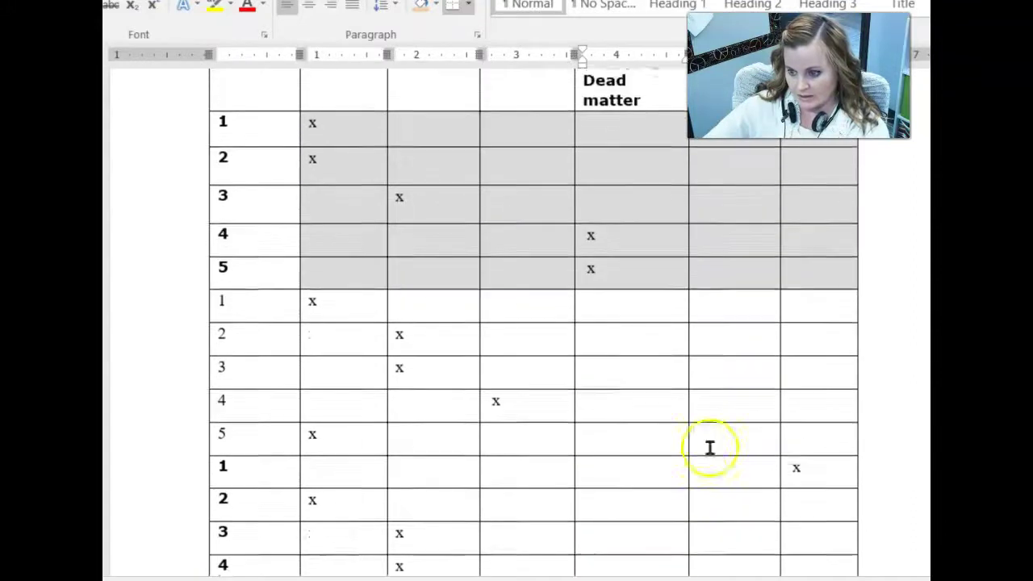
pyautogui.scroll(-9, 717, 438)
pyautogui.click(741, 416)
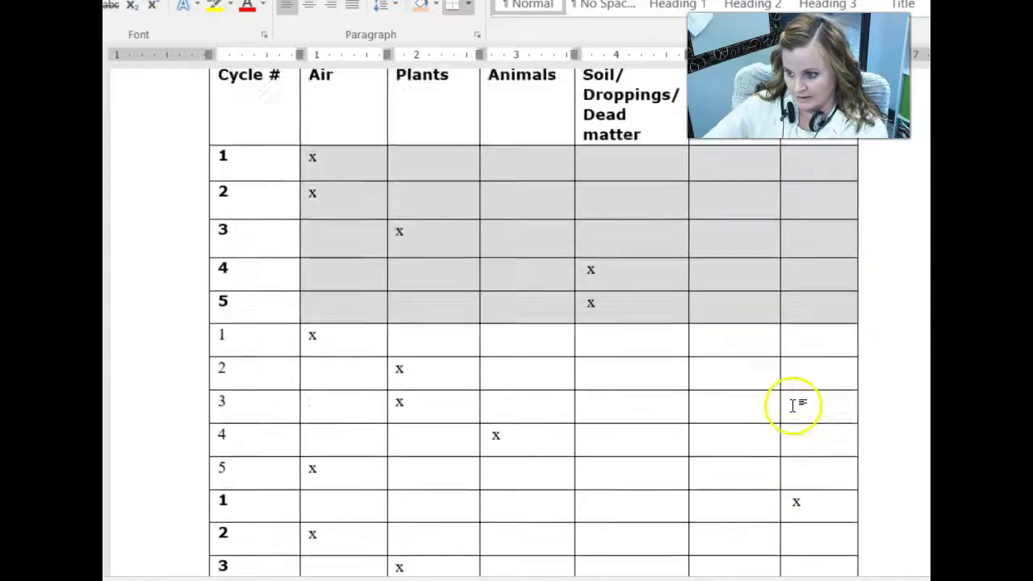
pyautogui.scroll(-4, 794, 405)
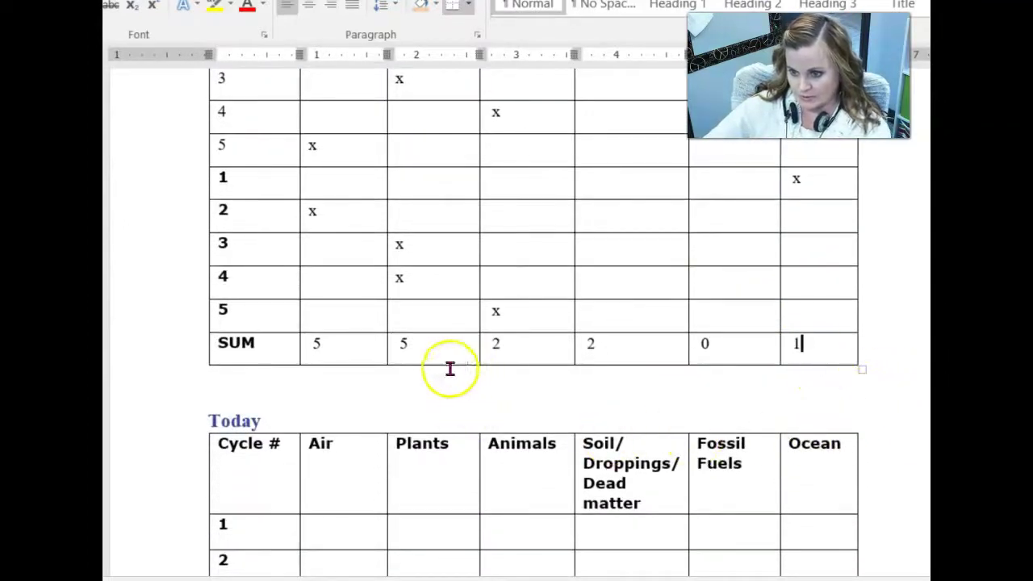
pyautogui.scroll(-15, 452, 367)
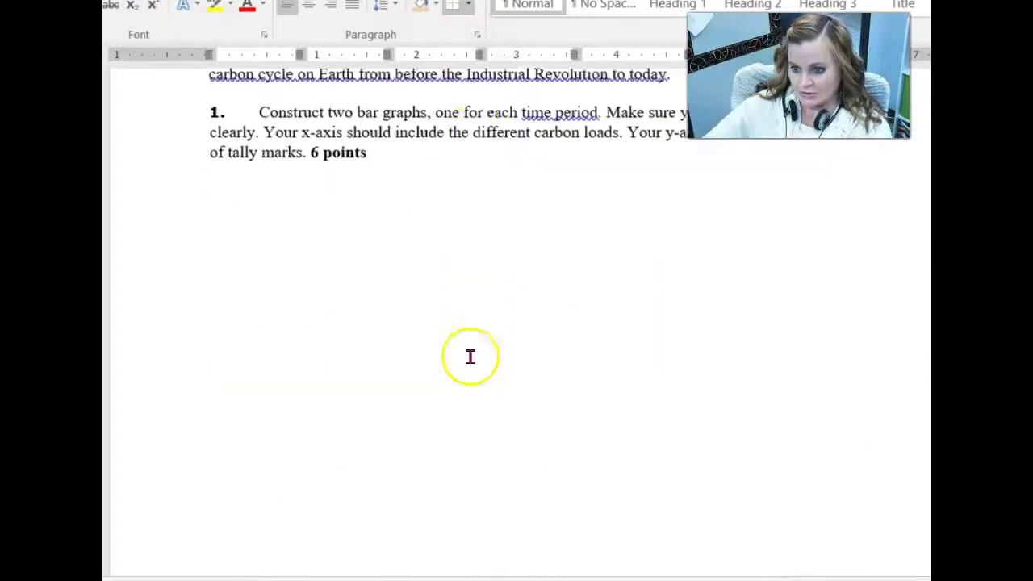
pyautogui.scroll(-5, 470, 356)
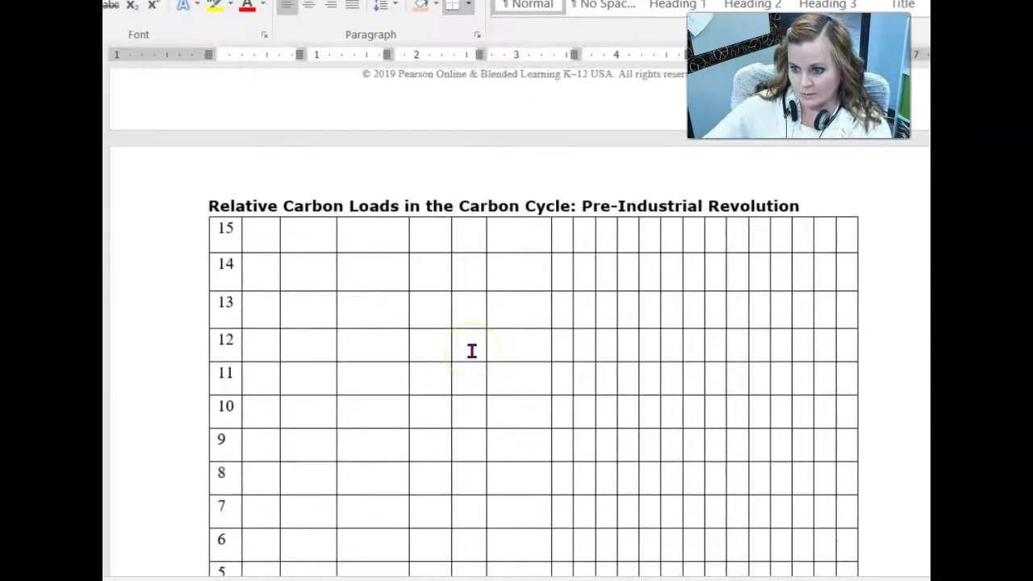
pyautogui.scroll(-12, 472, 351)
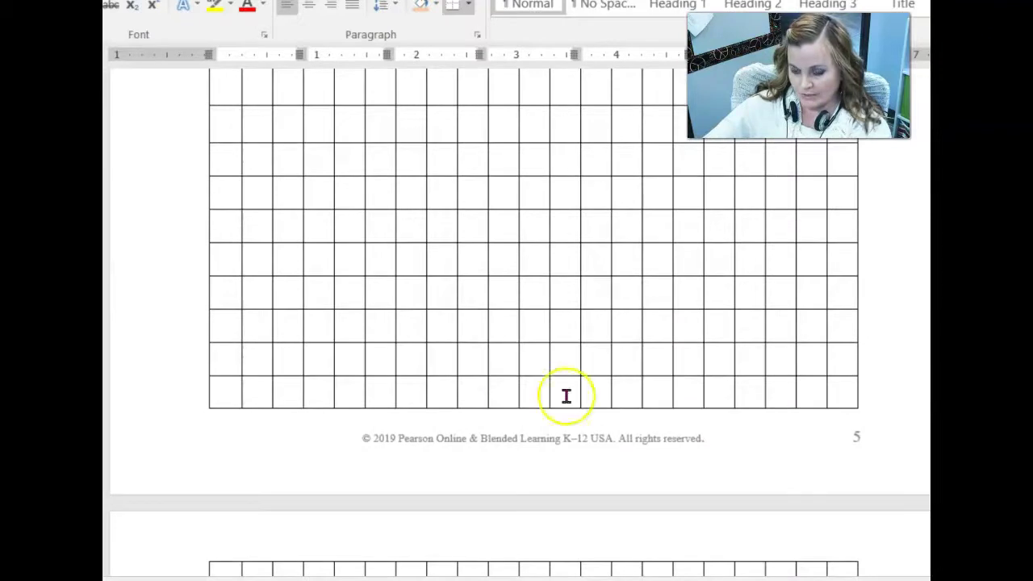
pyautogui.scroll(10, 565, 396)
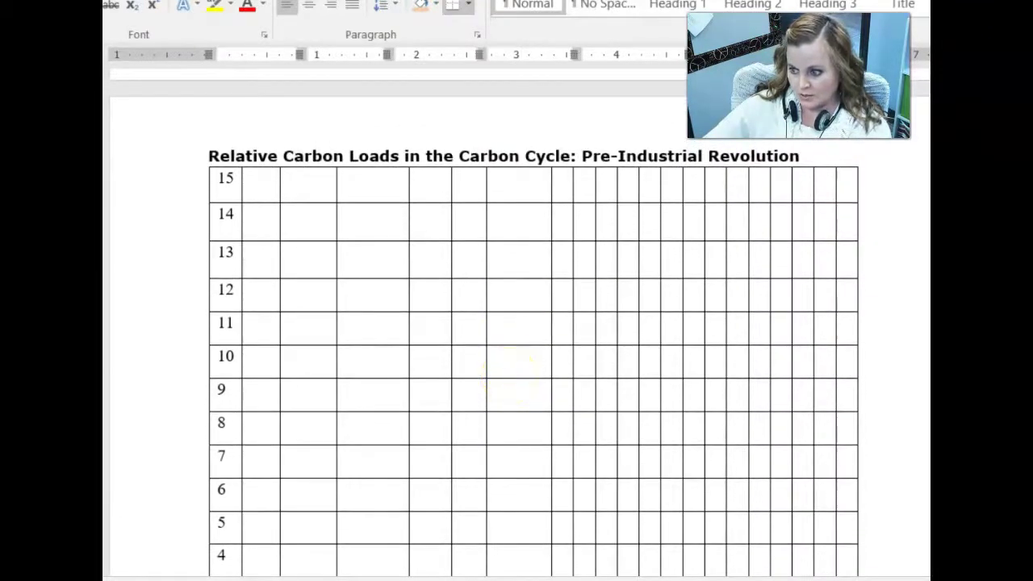
pyautogui.scroll(-4, 533, 363)
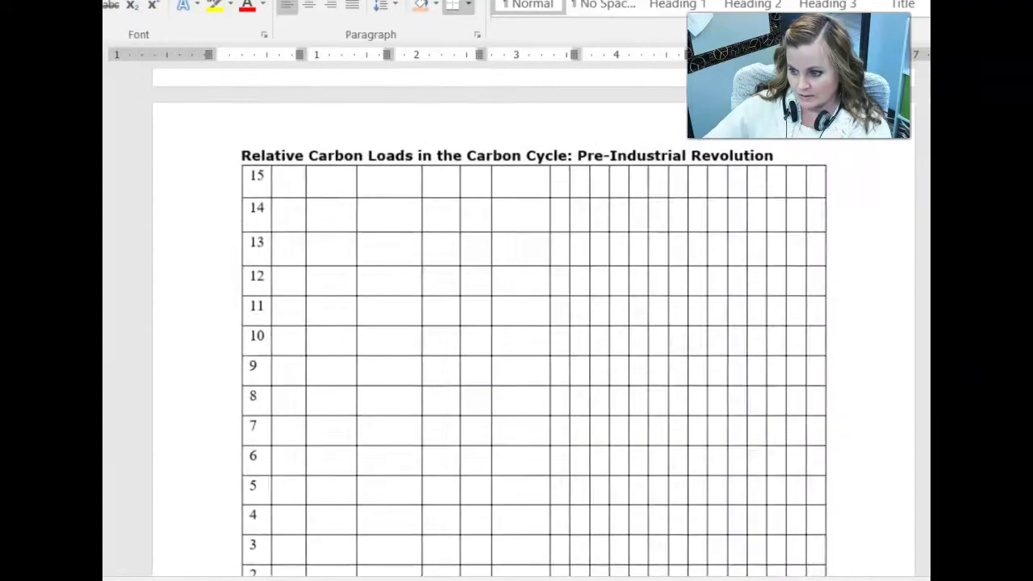
pyautogui.scroll(-1, 516, 347)
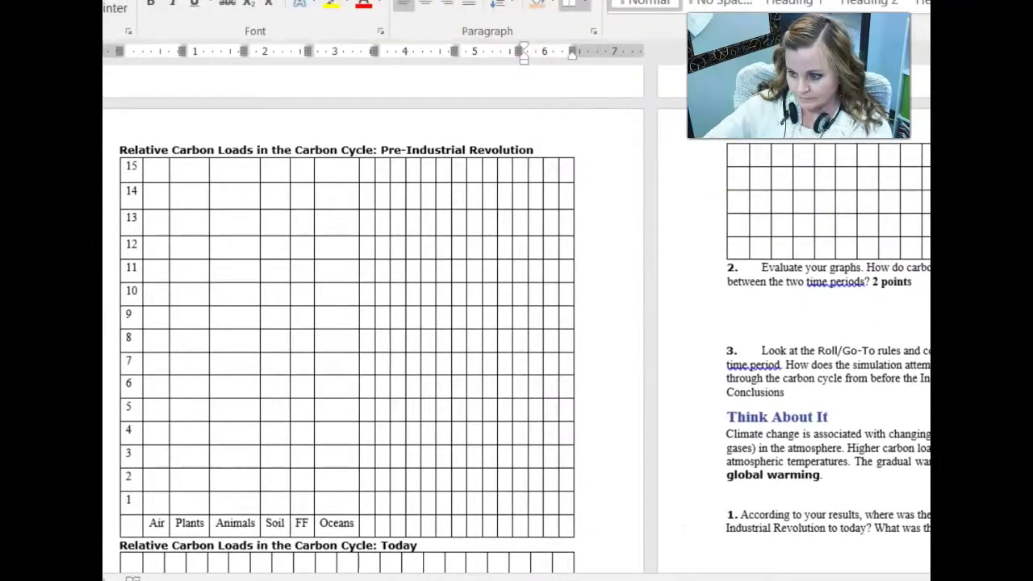
pyautogui.keyDown('ctrl'); pyautogui.scroll(3, 517, 339); pyautogui.keyUp('ctrl')
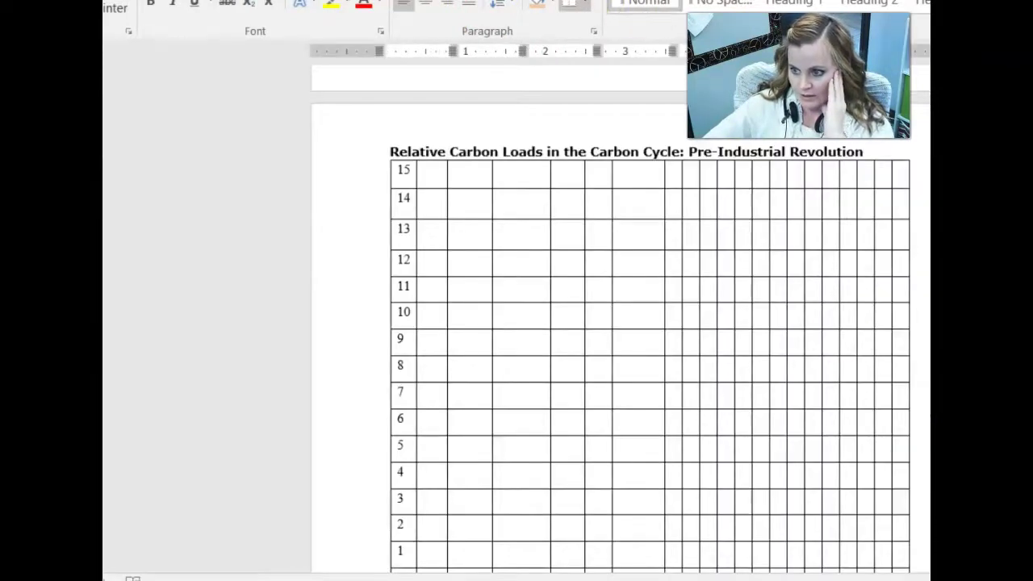
pyautogui.scroll(-2, 649, 323)
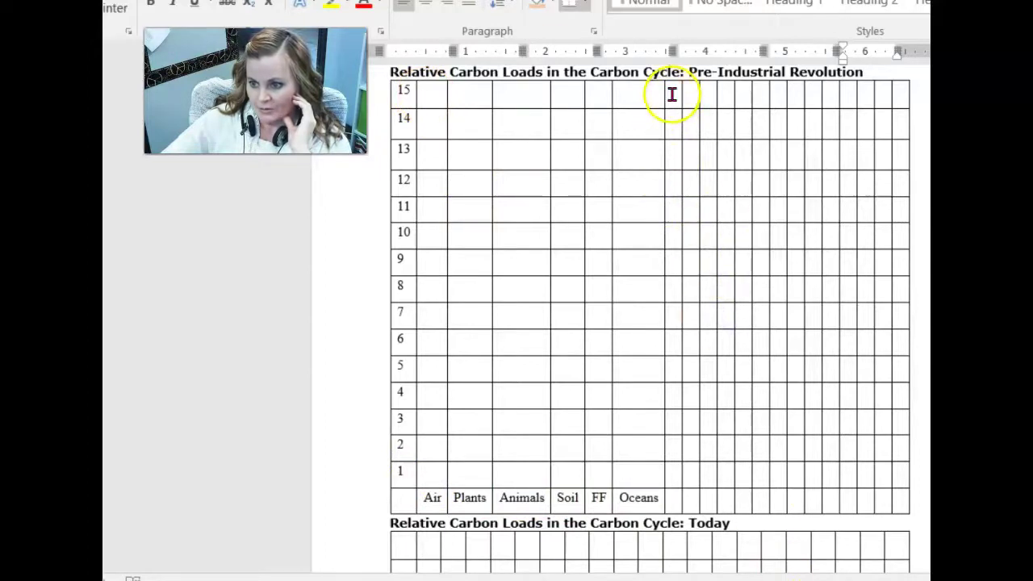
# Step: Delete the unlabeled empty columns right of Oceans in the Pre-Industrial graph grid
pyautogui.moveTo(672, 95); pyautogui.dragTo(893, 504)
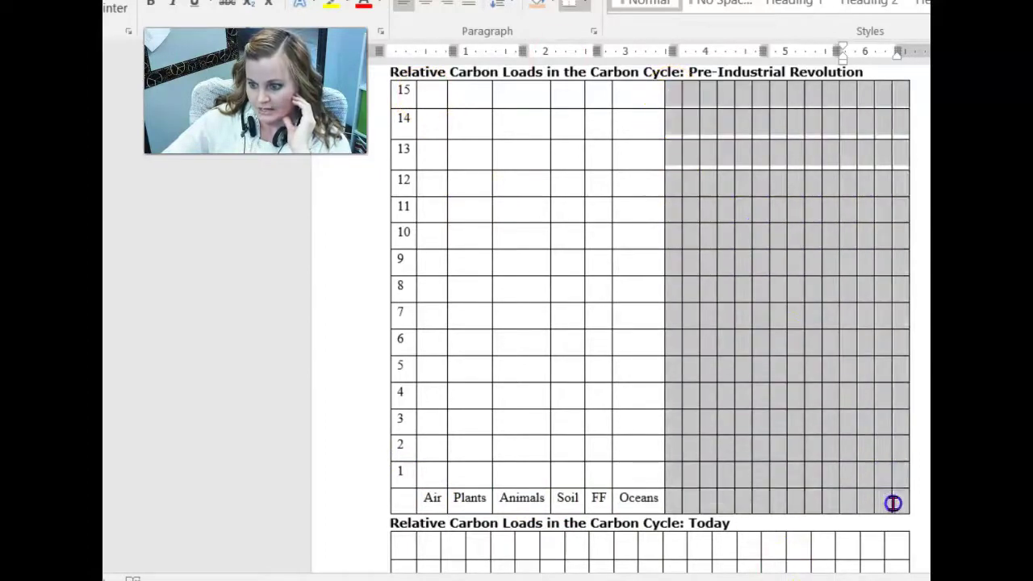
pyautogui.rightClick(767, 239)
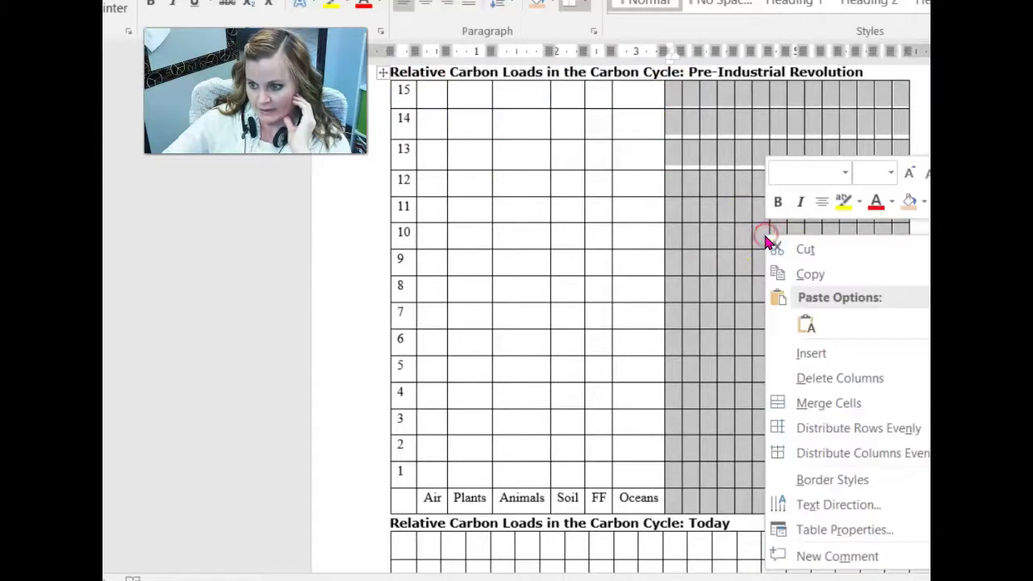
pyautogui.click(827, 378)
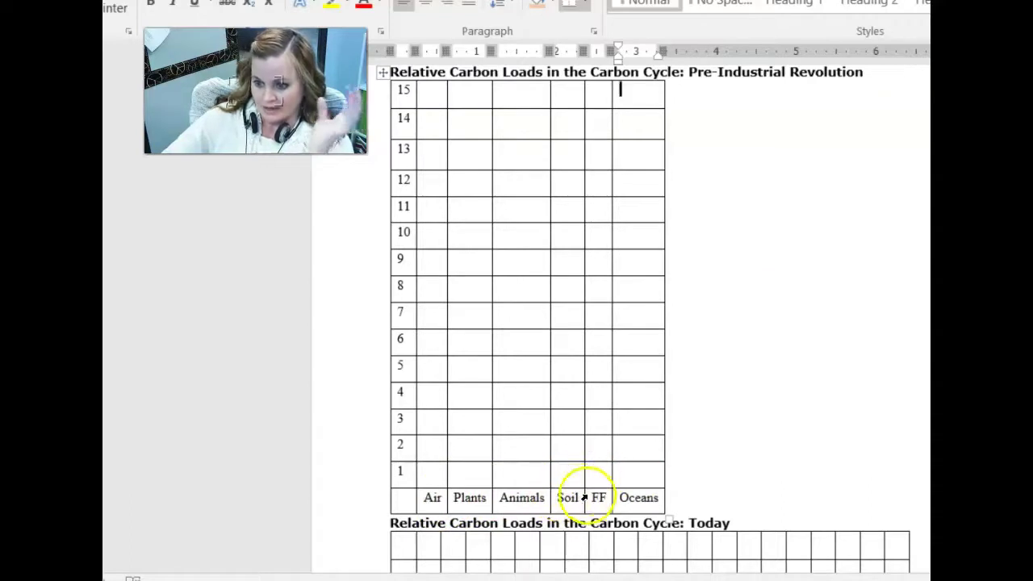
# Step: Shade Air cells 1–5 light orange to draw the Air bar reaching 5
pyautogui.scroll(10, 810, 387)
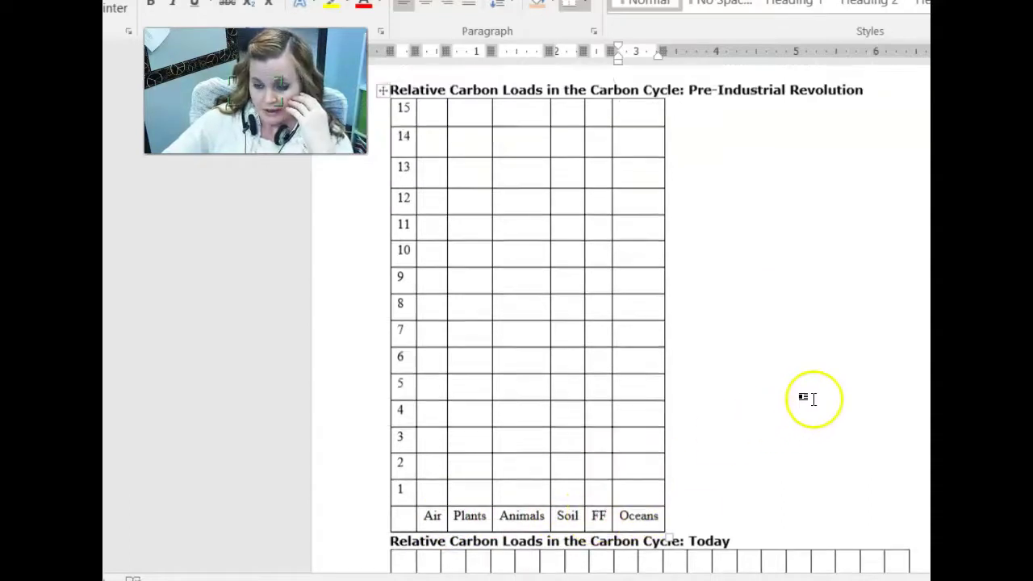
pyautogui.scroll(15, 772, 345)
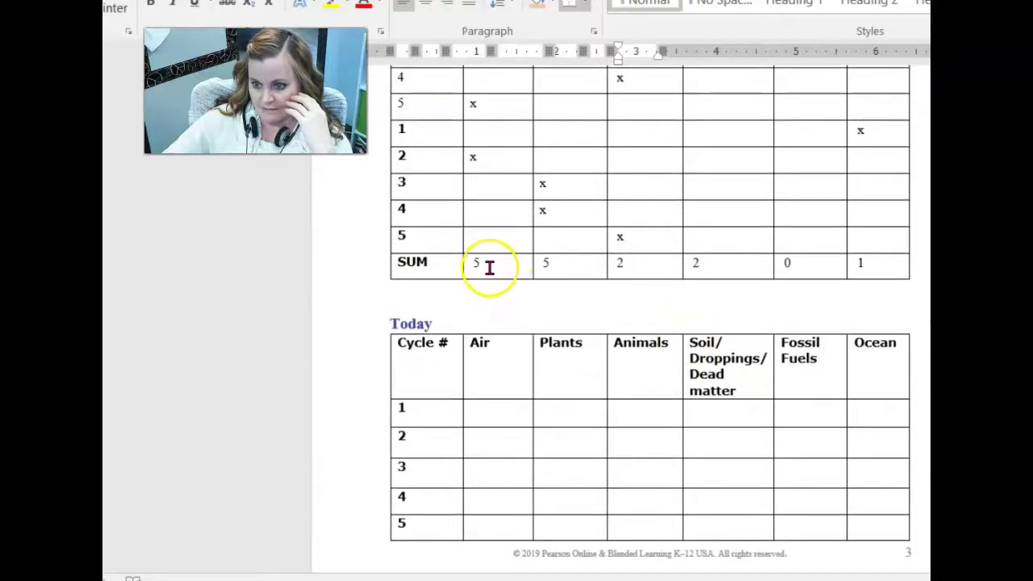
pyautogui.scroll(3, 489, 267)
pyautogui.scroll(-5, 497, 281)
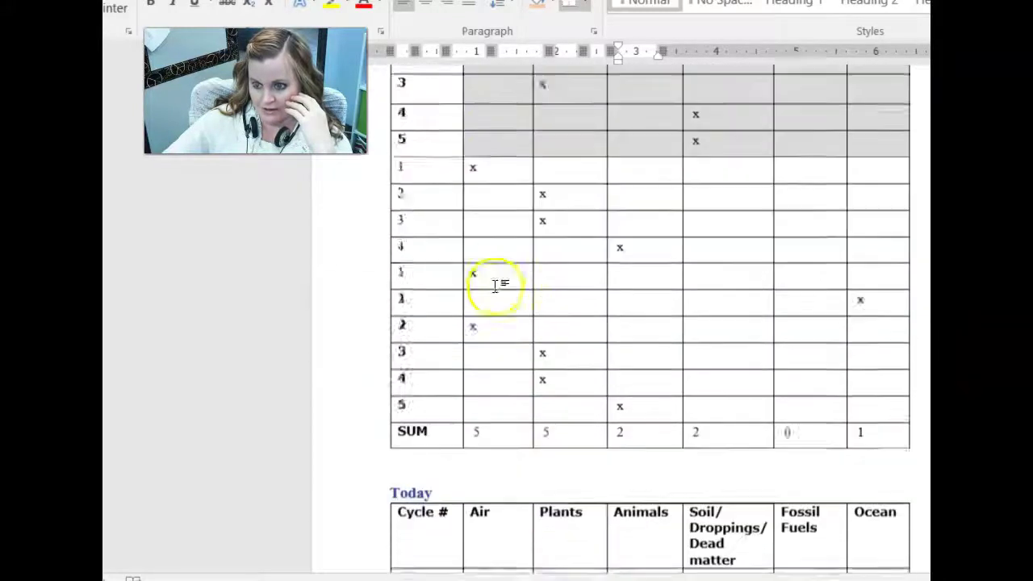
pyautogui.scroll(-5, 517, 305)
pyautogui.scroll(-2, 530, 299)
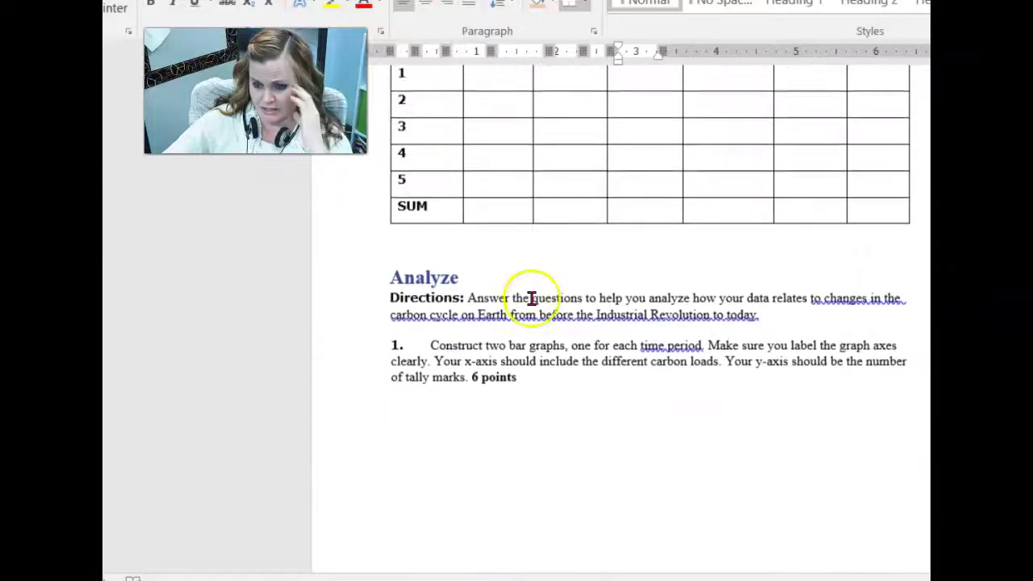
pyautogui.scroll(1, 533, 304)
pyautogui.scroll(-7, 540, 309)
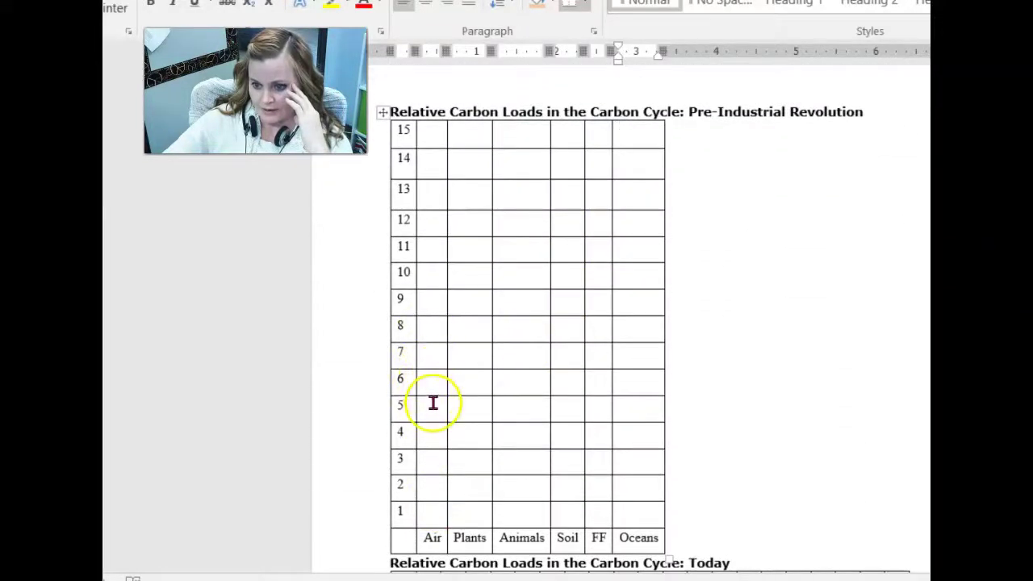
pyautogui.moveTo(432, 408); pyautogui.dragTo(441, 518)
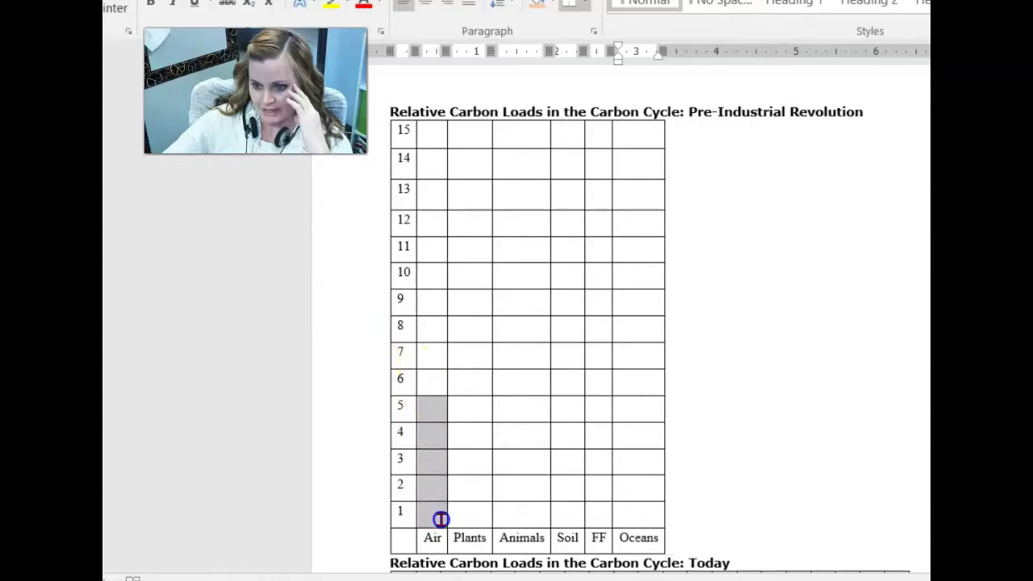
pyautogui.click(539, 10)
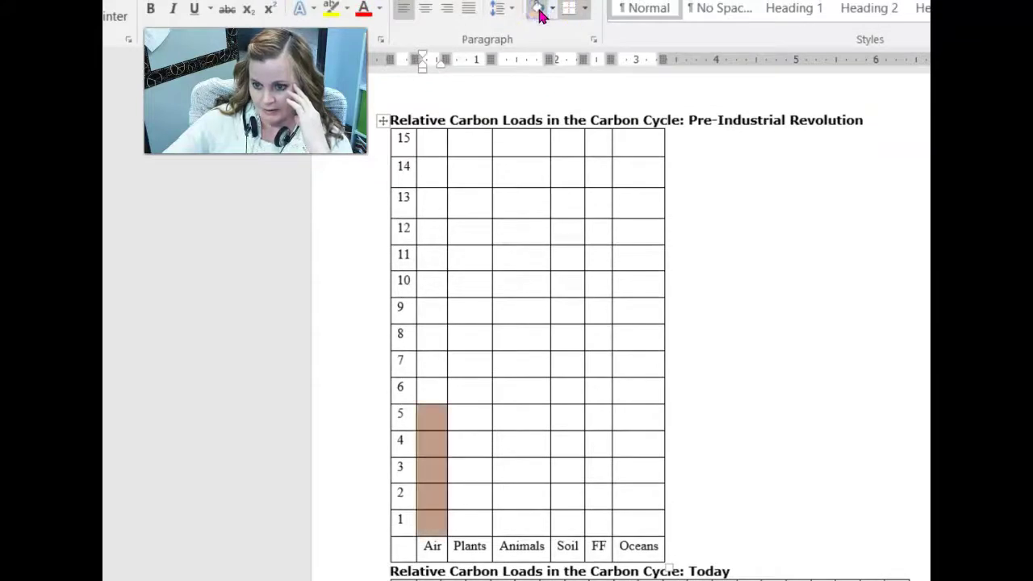
pyautogui.click(544, 339)
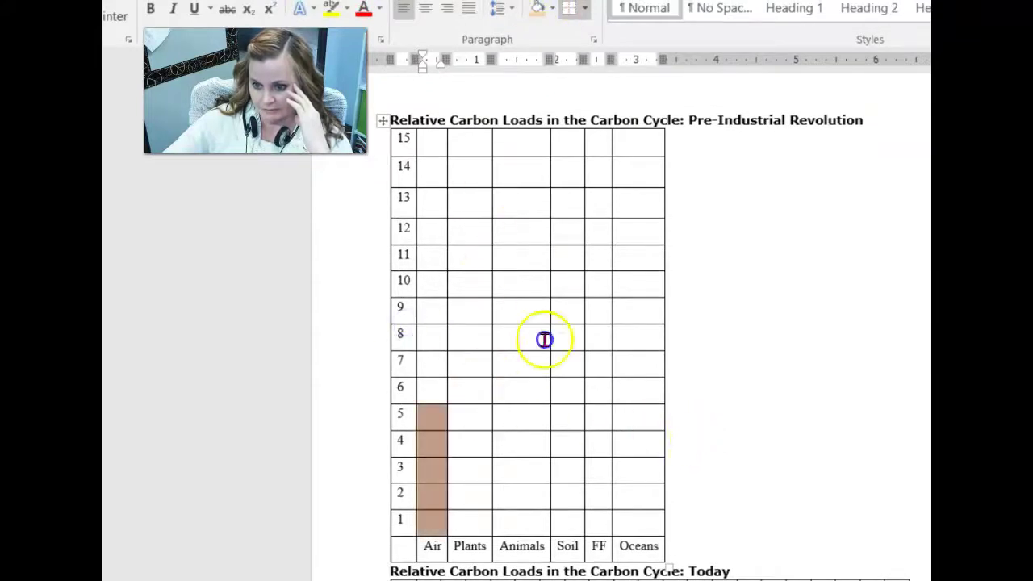
pyautogui.click(656, 428)
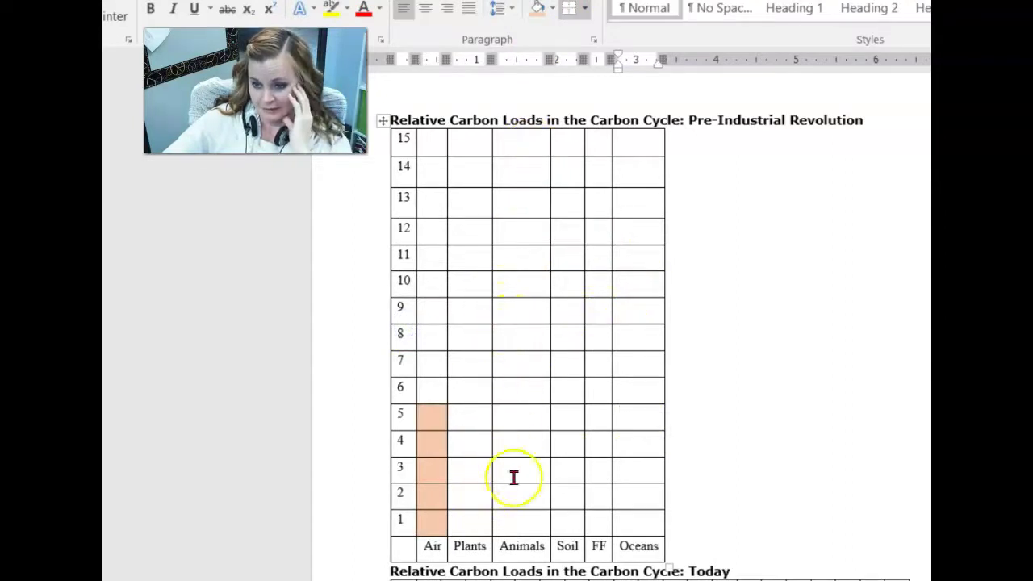
# Step: Shade Plants cells 1–5 blue to draw the Plants bar reaching 5
pyautogui.scroll(5, 500, 427)
pyautogui.scroll(-15, 500, 408)
pyautogui.scroll(15, 501, 378)
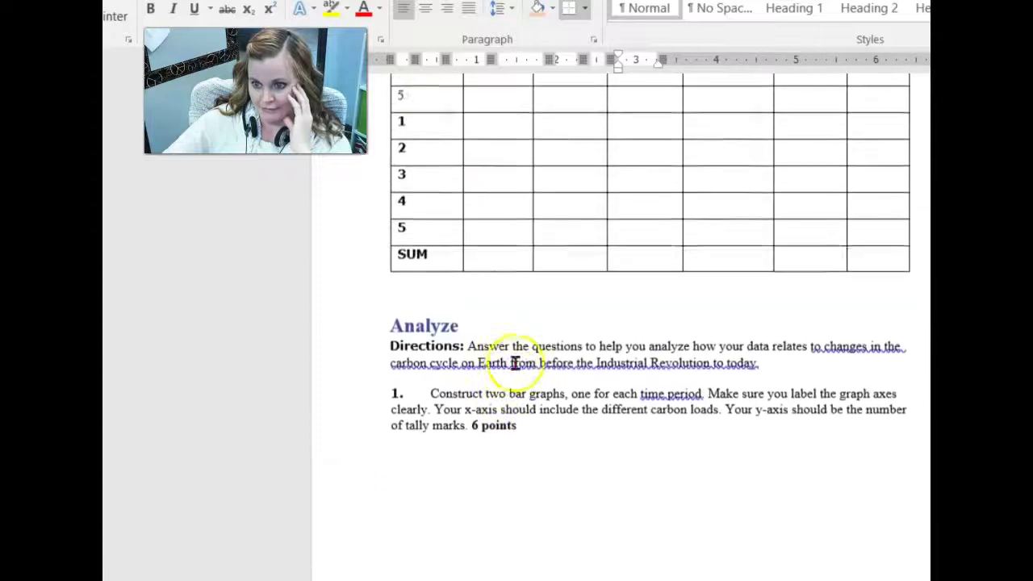
pyautogui.scroll(-7, 597, 357)
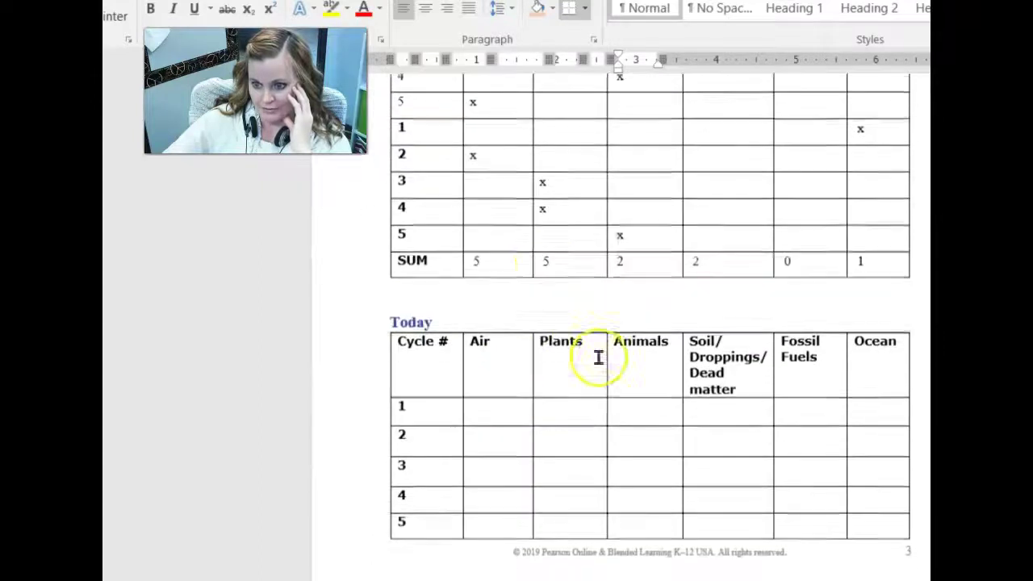
pyautogui.scroll(3, 603, 347)
pyautogui.scroll(-10, 584, 347)
pyautogui.scroll(15, 586, 351)
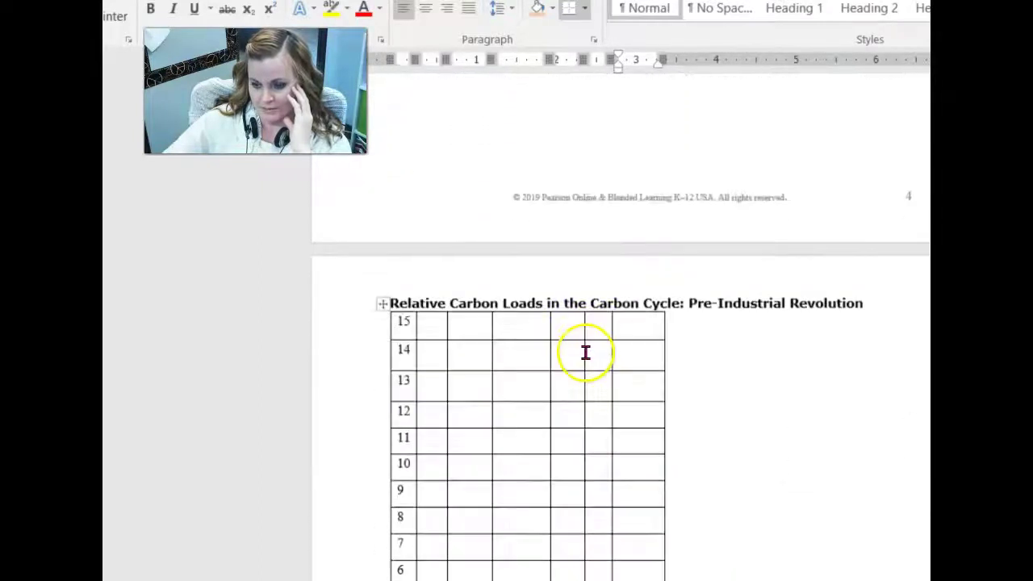
pyautogui.scroll(-5, 586, 348)
pyautogui.moveTo(470, 297); pyautogui.dragTo(482, 399)
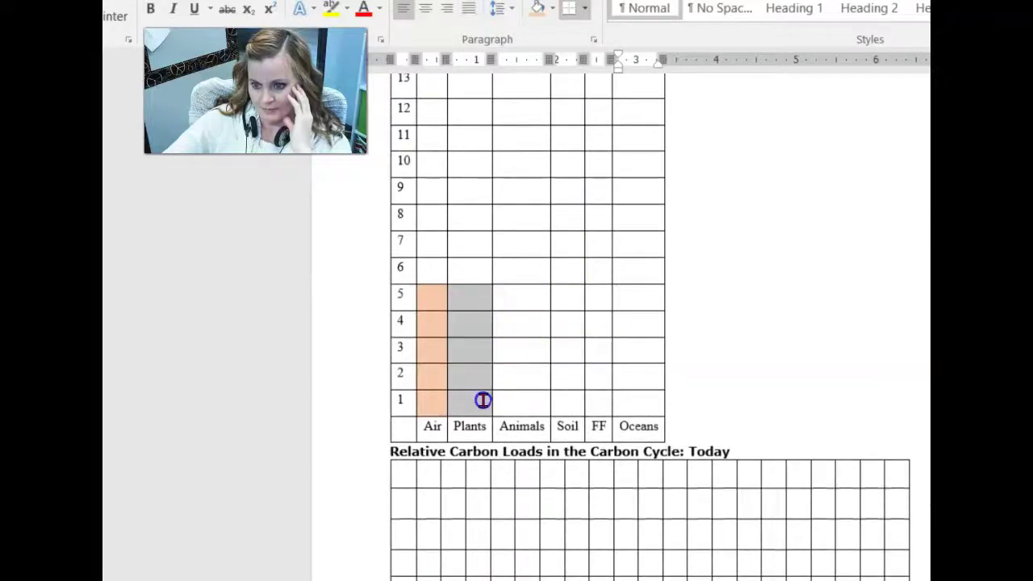
pyautogui.click(552, 8)
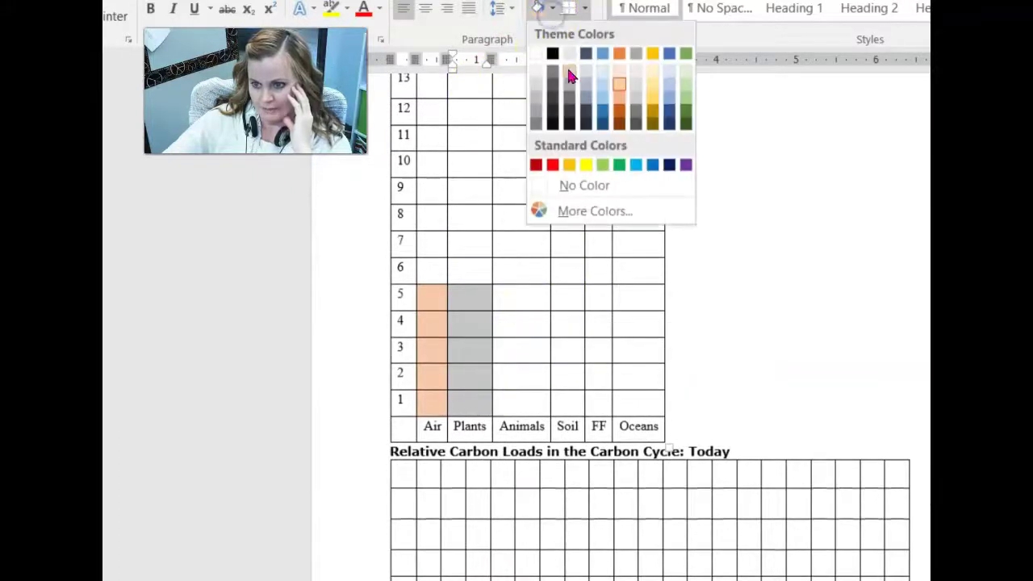
pyautogui.click(602, 110)
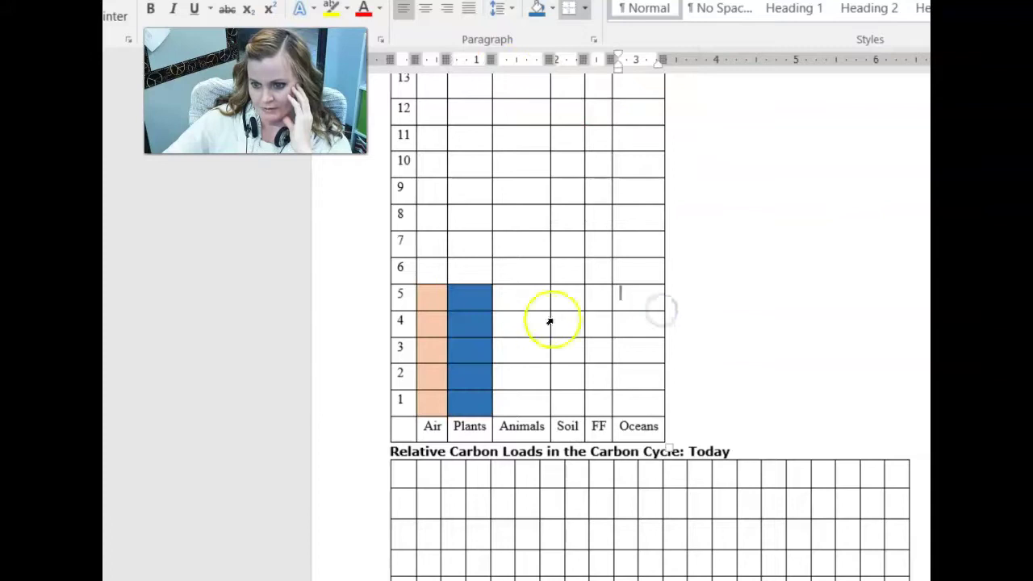
pyautogui.scroll(2, 569, 371)
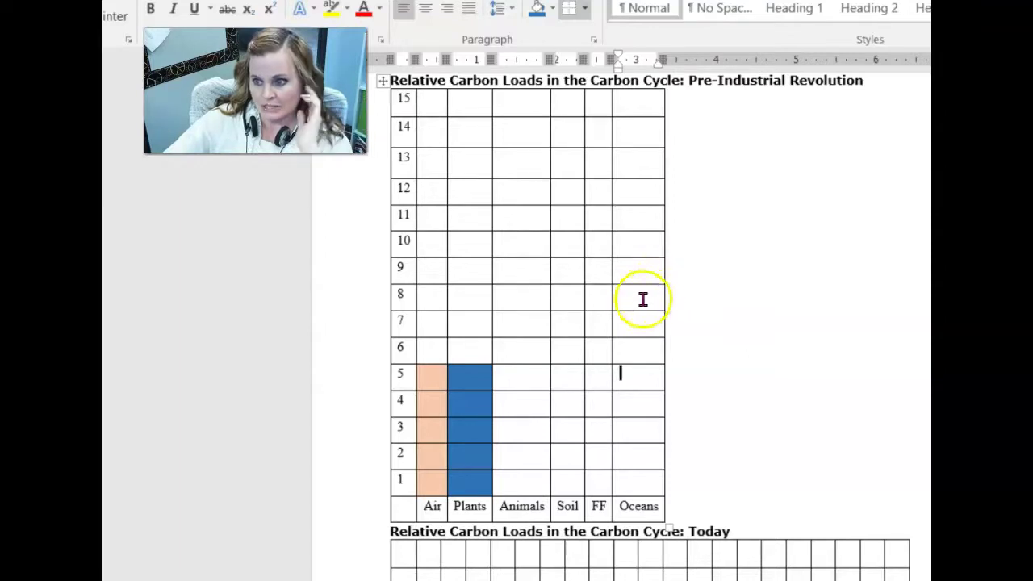
pyautogui.scroll(-10, 641, 298)
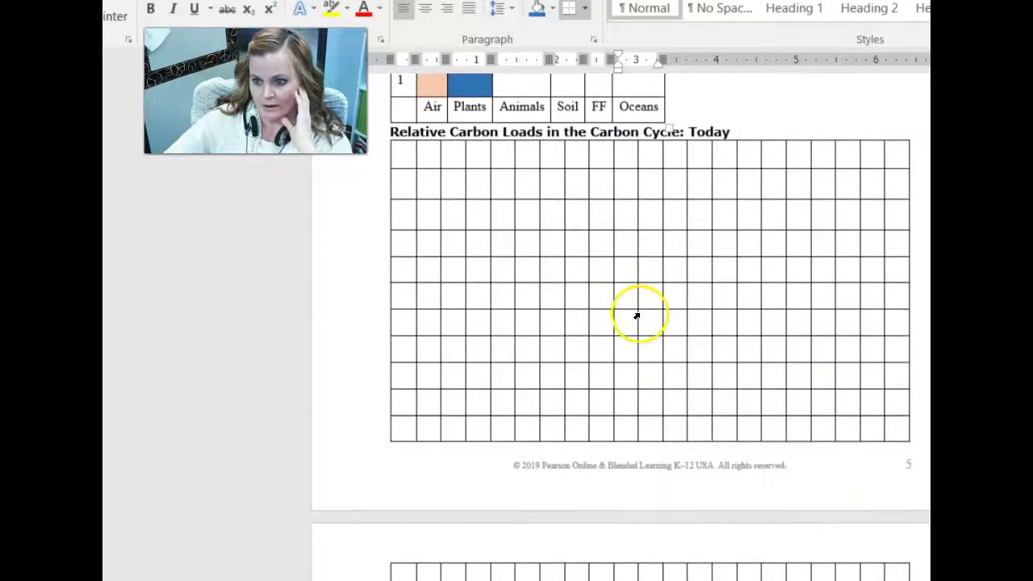
pyautogui.scroll(-7, 590, 300)
pyautogui.scroll(5, 604, 296)
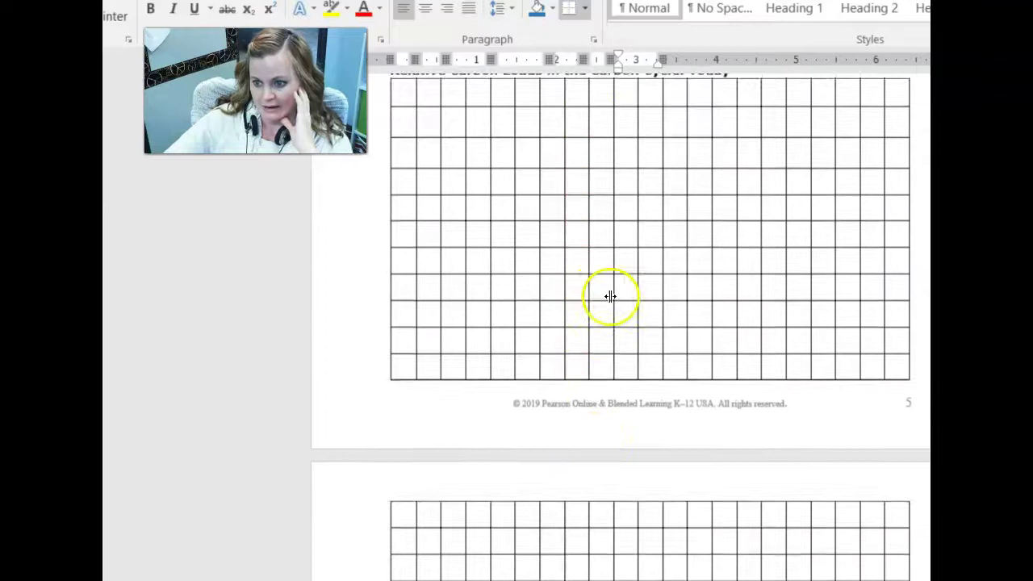
pyautogui.scroll(5, 610, 296)
pyautogui.scroll(-5, 839, 476)
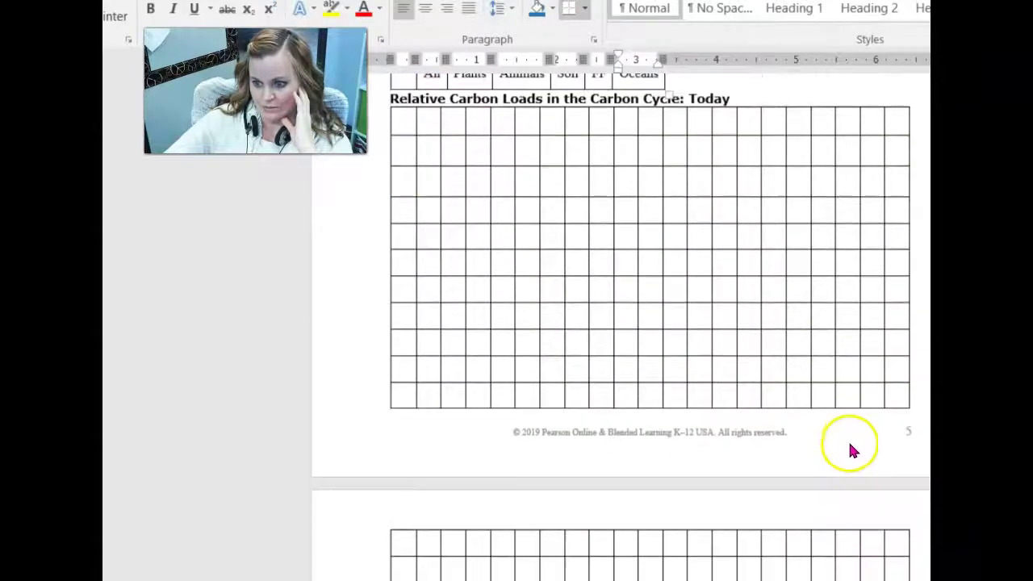
pyautogui.scroll(-12, 843, 440)
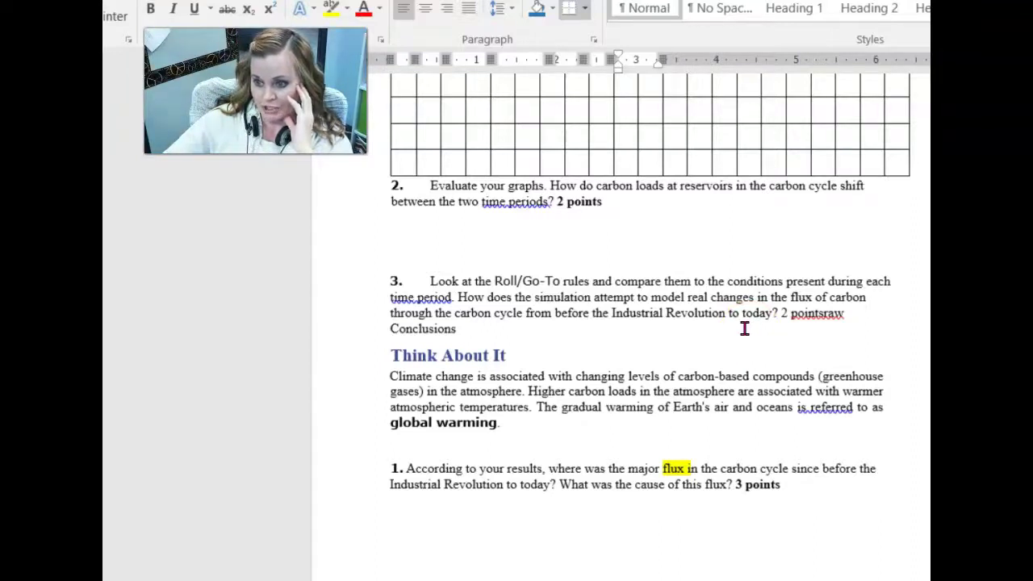
# Step: Highlight 'flux' in question 3 yellow and add the missing 'd' to make '2 points draw'
pyautogui.doubleClick(797, 296)
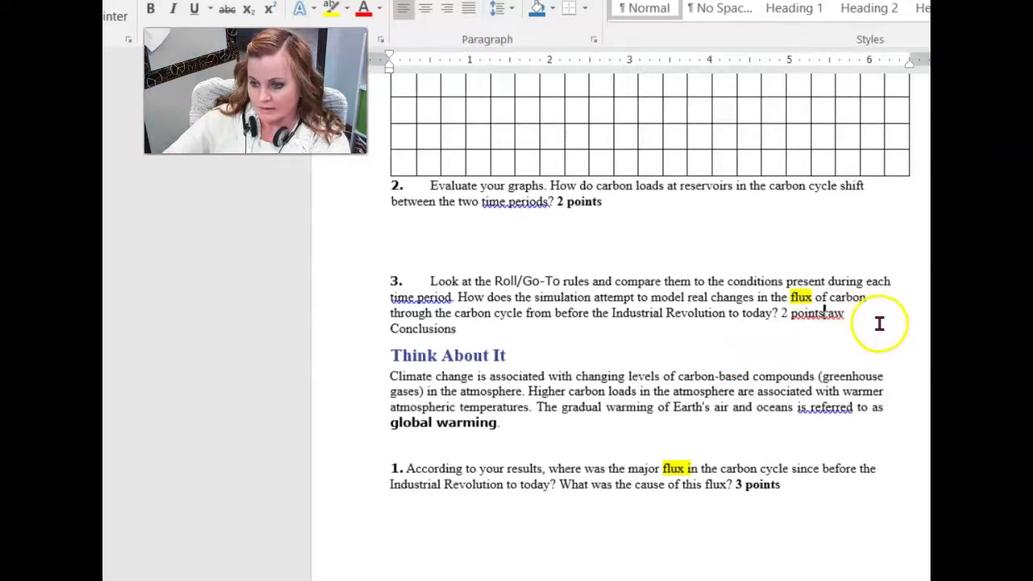
pyautogui.write('dr')
pyautogui.click(858, 358)
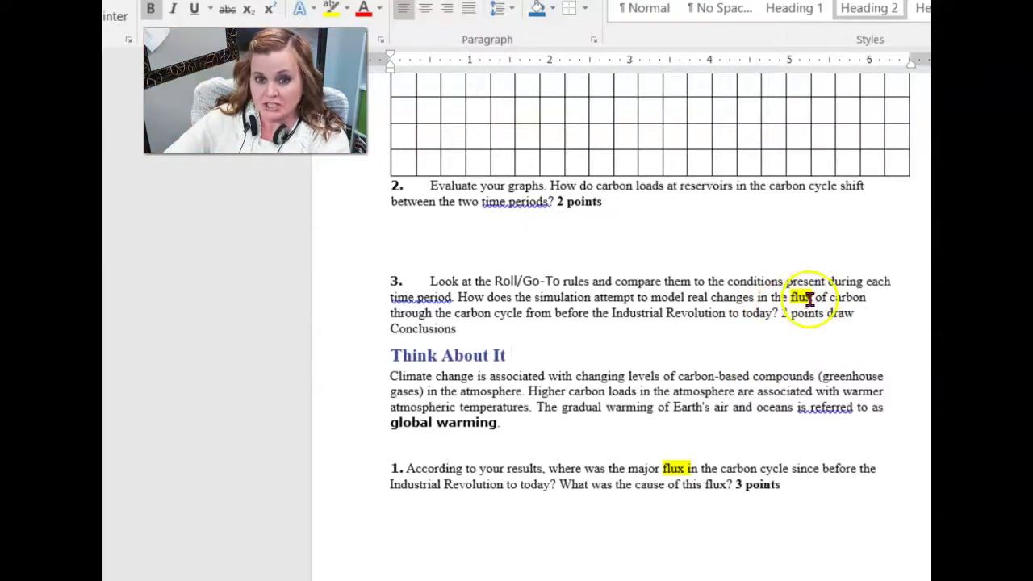
# Step: Scroll up from the Think About It questions to the Roll/Go-To Table on page 2
pyautogui.scroll(1, 696, 367)
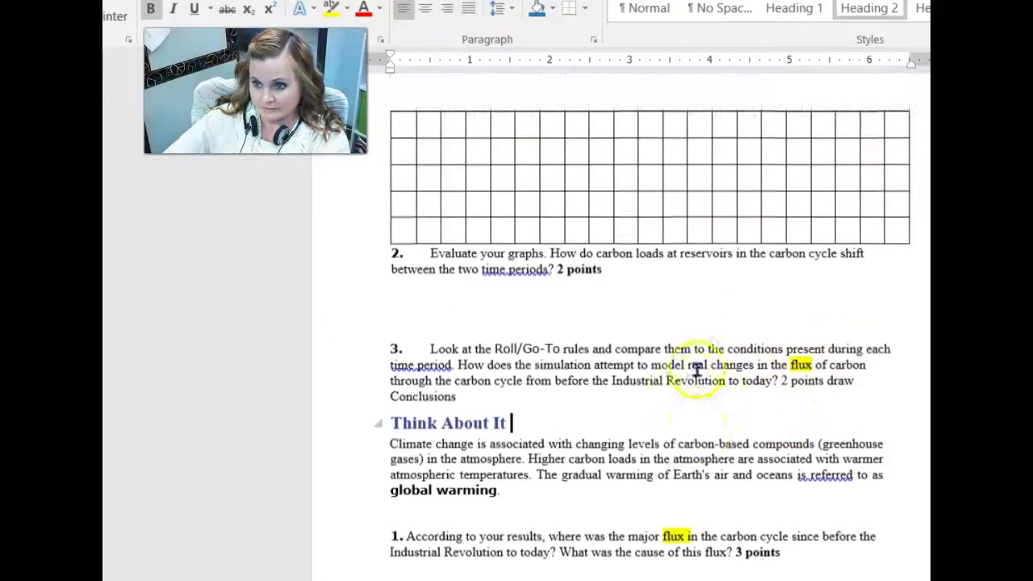
pyautogui.scroll(1, 696, 367)
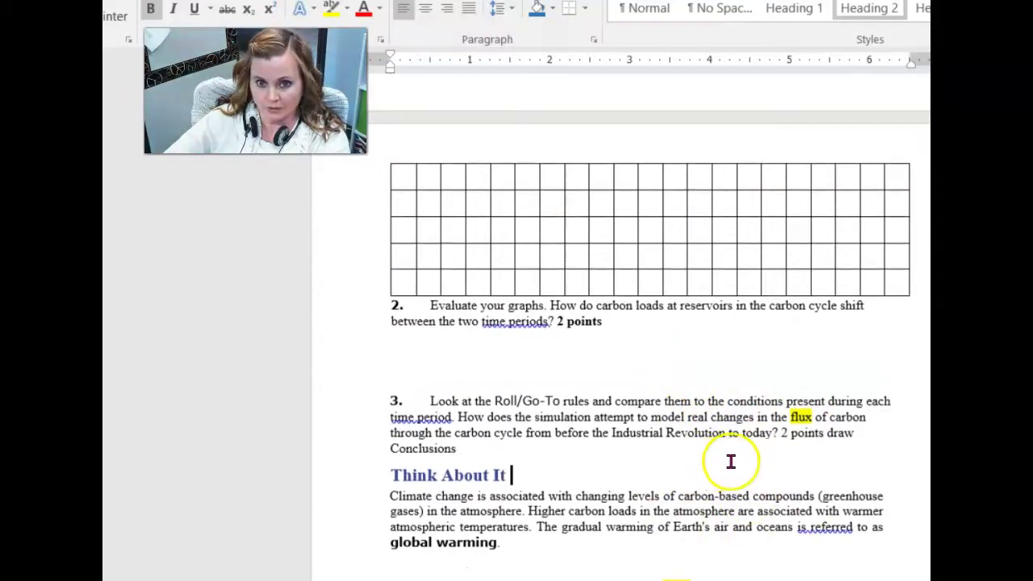
pyautogui.scroll(10, 779, 459)
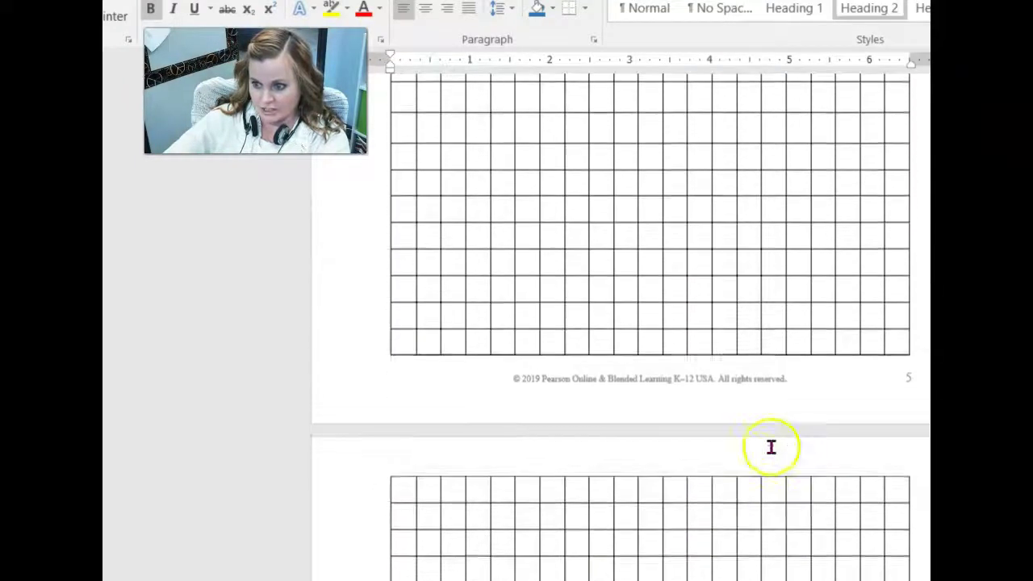
pyautogui.scroll(3, 791, 419)
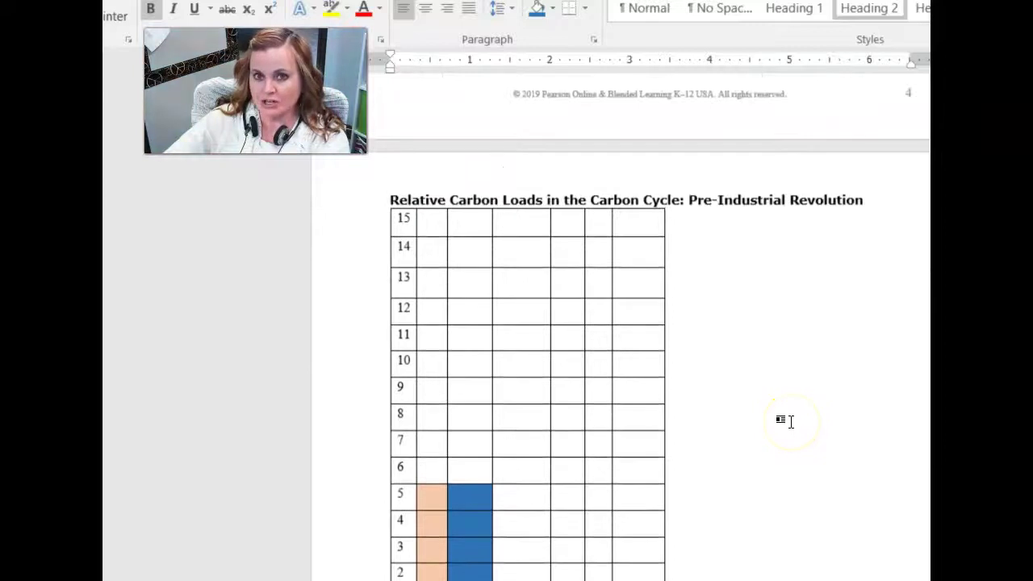
pyautogui.scroll(12, 786, 424)
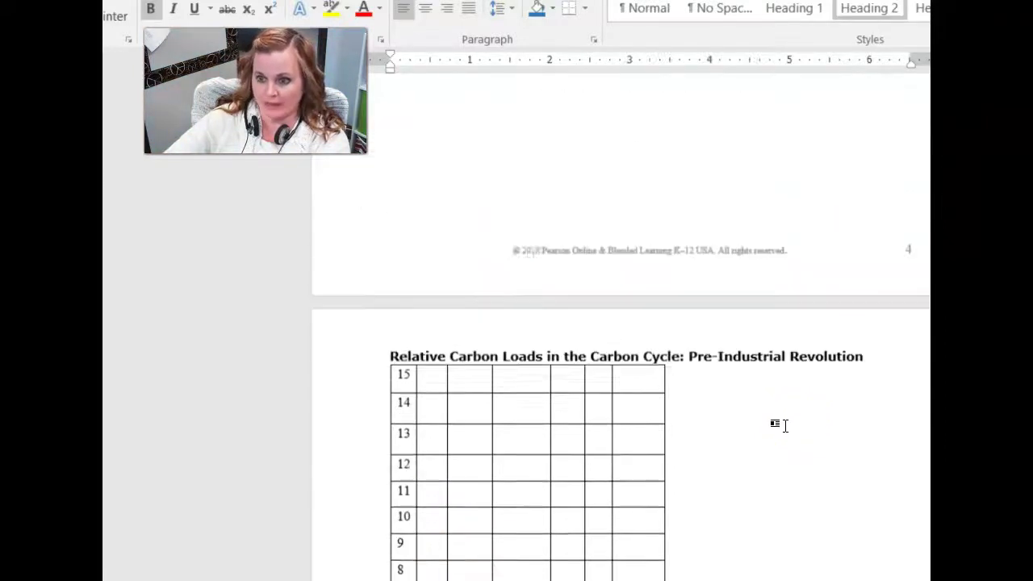
pyautogui.scroll(15, 787, 400)
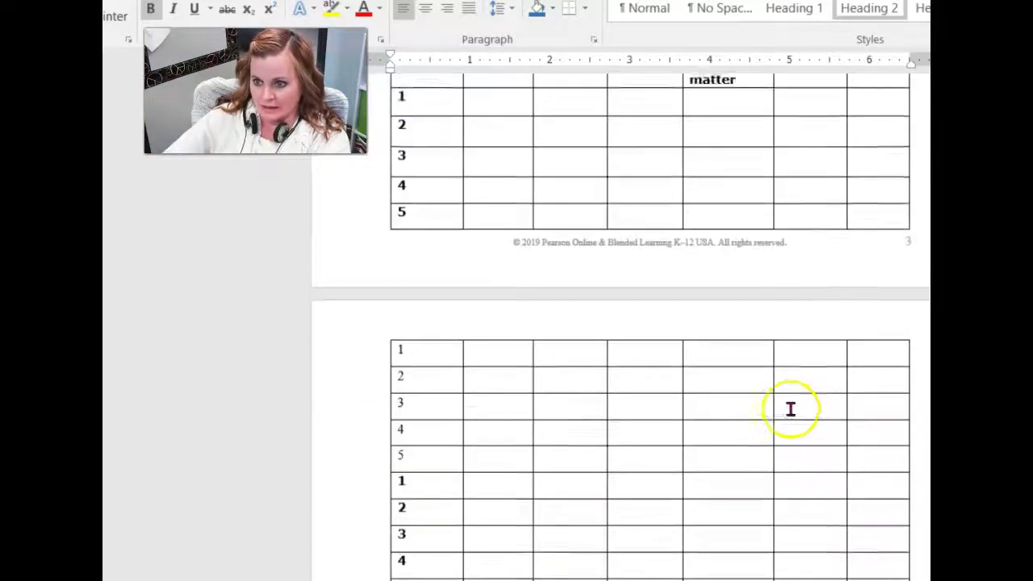
pyautogui.scroll(9, 773, 391)
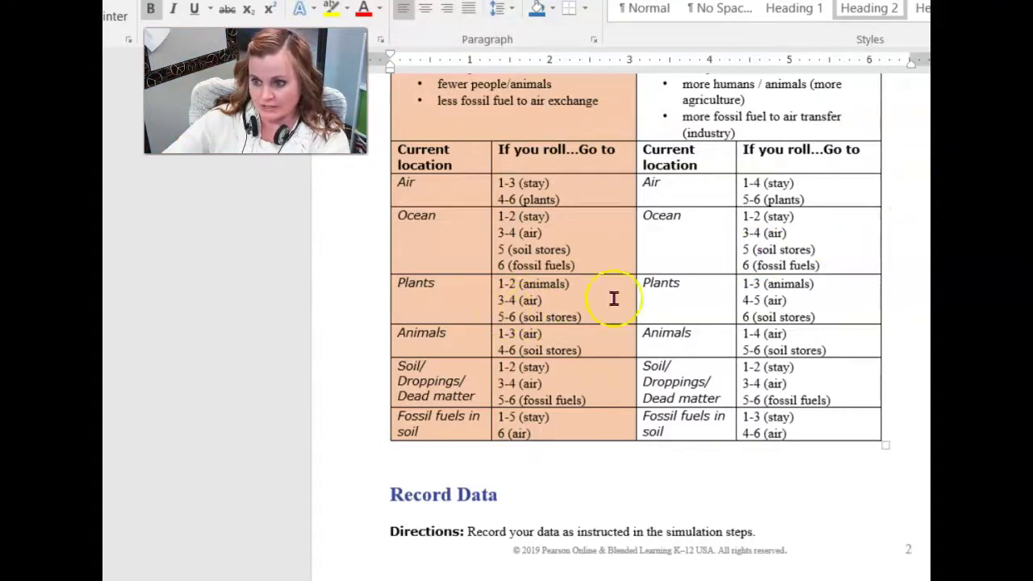
pyautogui.scroll(2, 705, 270)
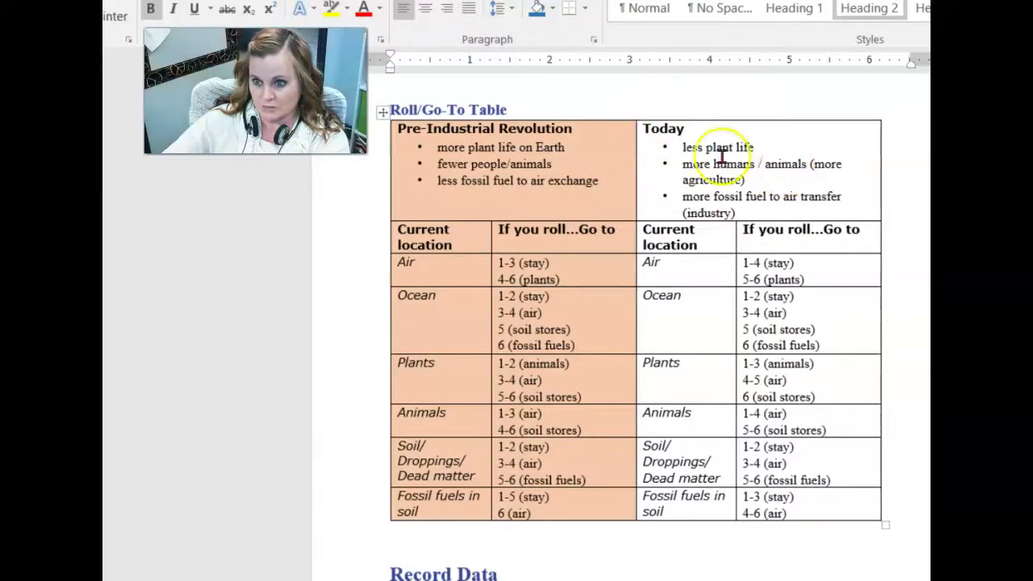
# Step: Select the Pre-Industrial and Today condition bullets to compare them, then return to question 1
pyautogui.moveTo(435, 147); pyautogui.dragTo(523, 193)
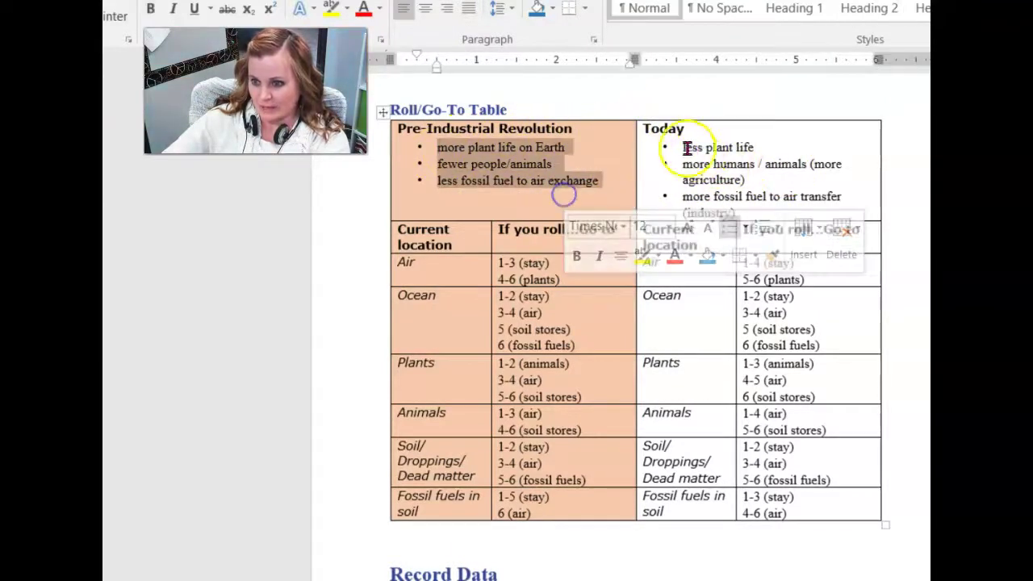
pyautogui.moveTo(682, 147); pyautogui.dragTo(753, 148)
pyautogui.moveTo(746, 215); pyautogui.dragTo(747, 215)
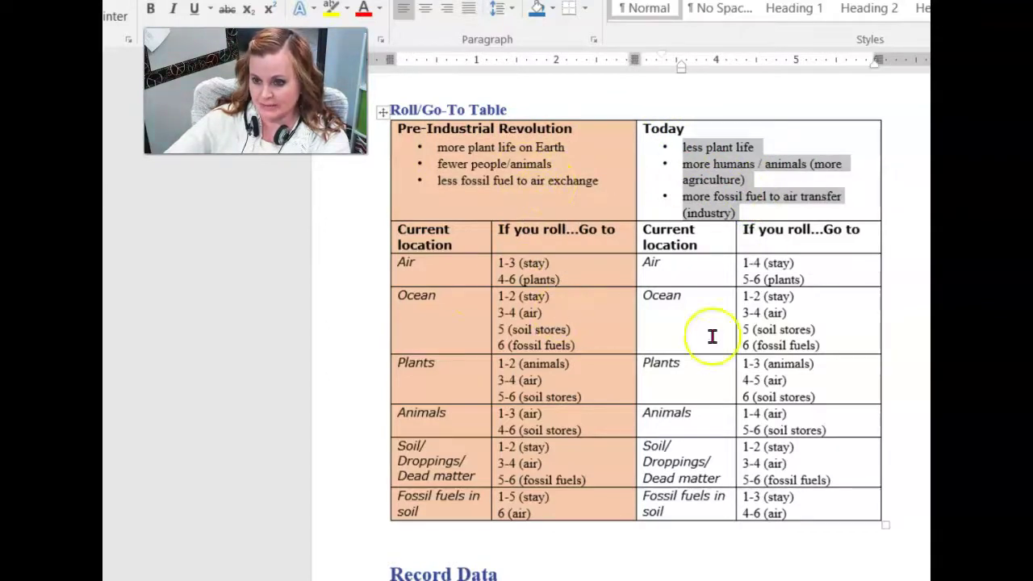
pyautogui.scroll(-2, 721, 390)
pyautogui.scroll(-20, 720, 390)
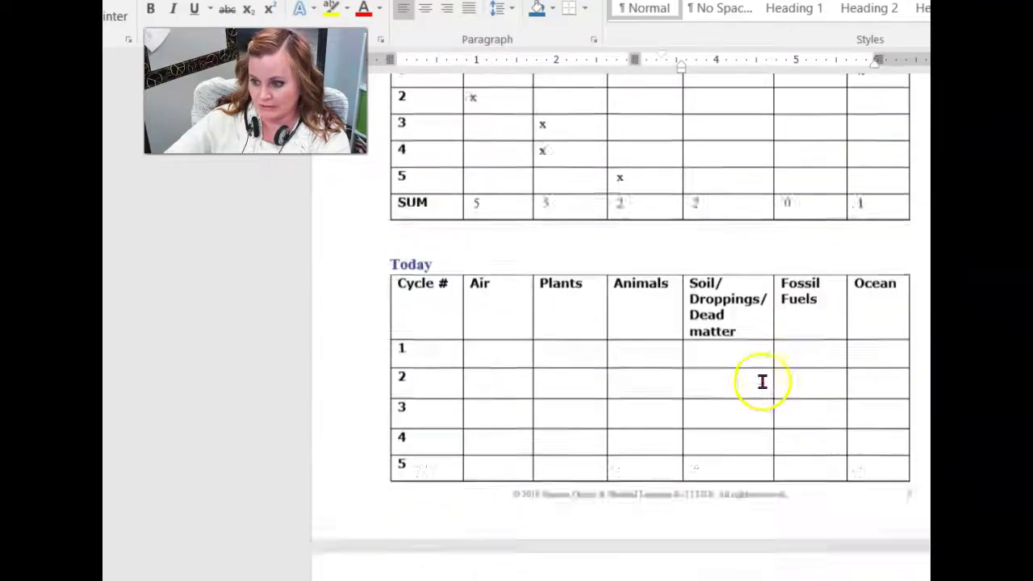
pyautogui.scroll(-20, 765, 352)
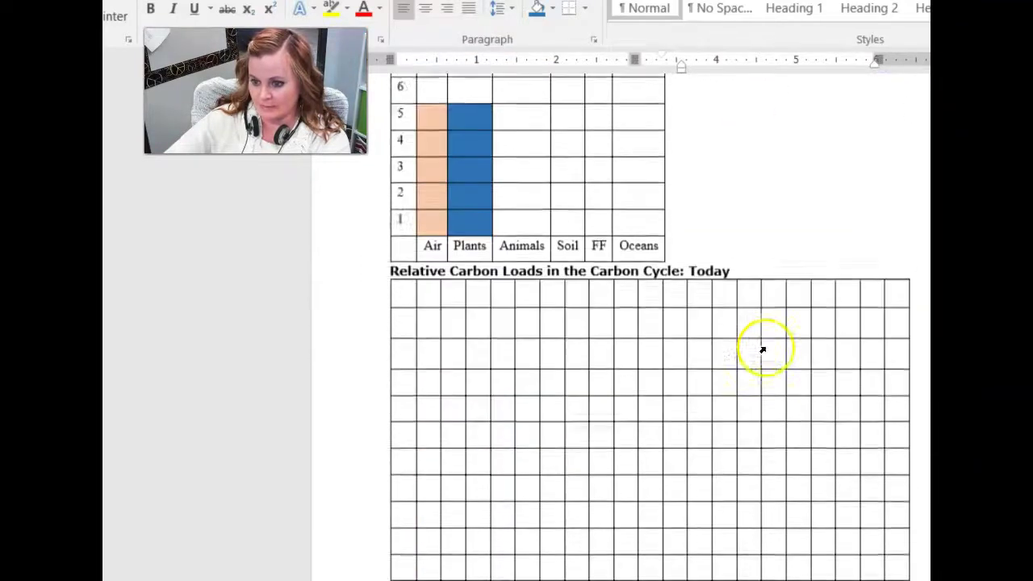
pyautogui.scroll(-20, 768, 337)
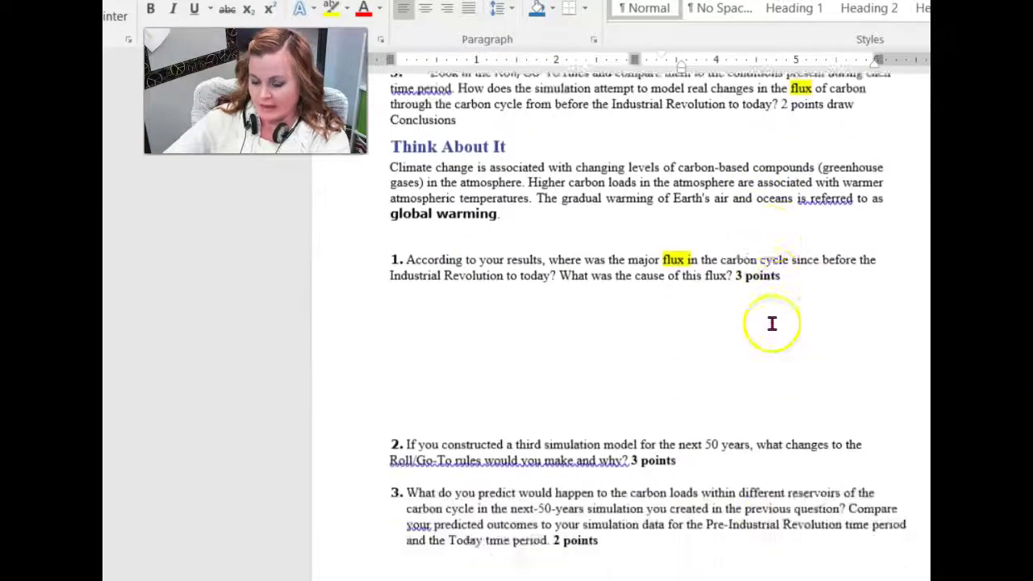
pyautogui.scroll(-5, 779, 324)
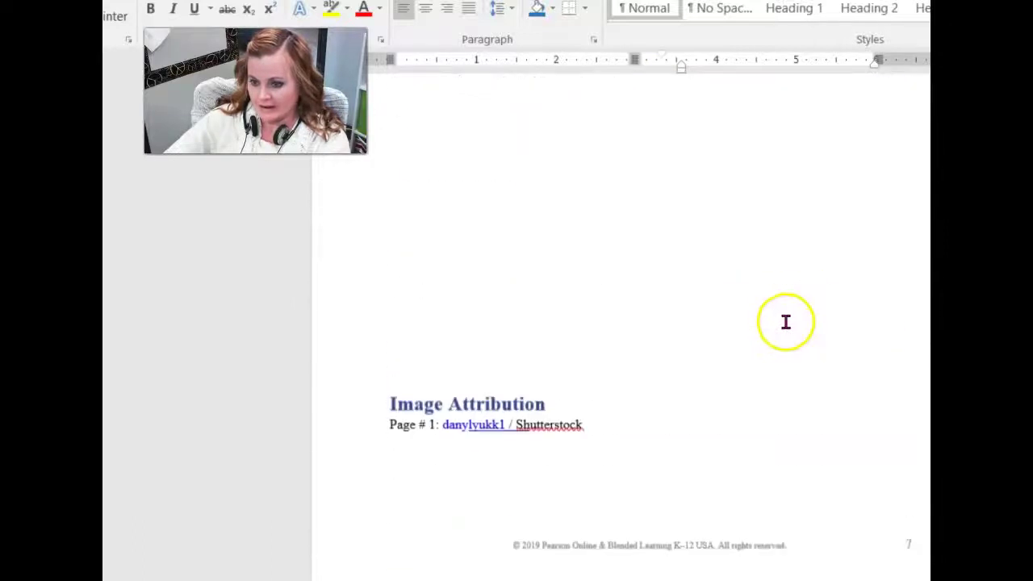
pyautogui.scroll(10, 781, 321)
pyautogui.scroll(10, 806, 316)
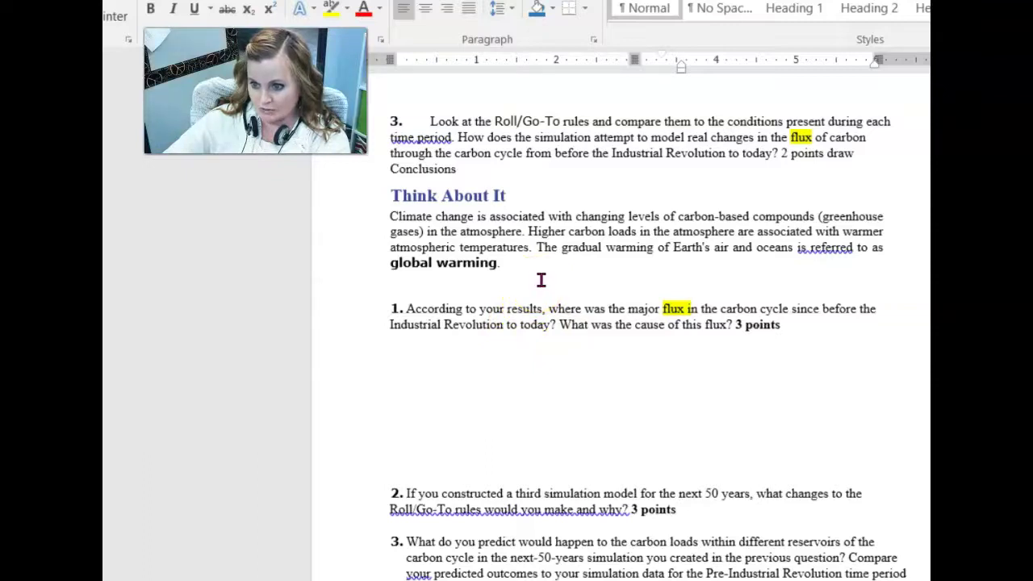
# Step: Highlight the second 'flux' in Think About It question 1 in yellow
pyautogui.click(710, 321)
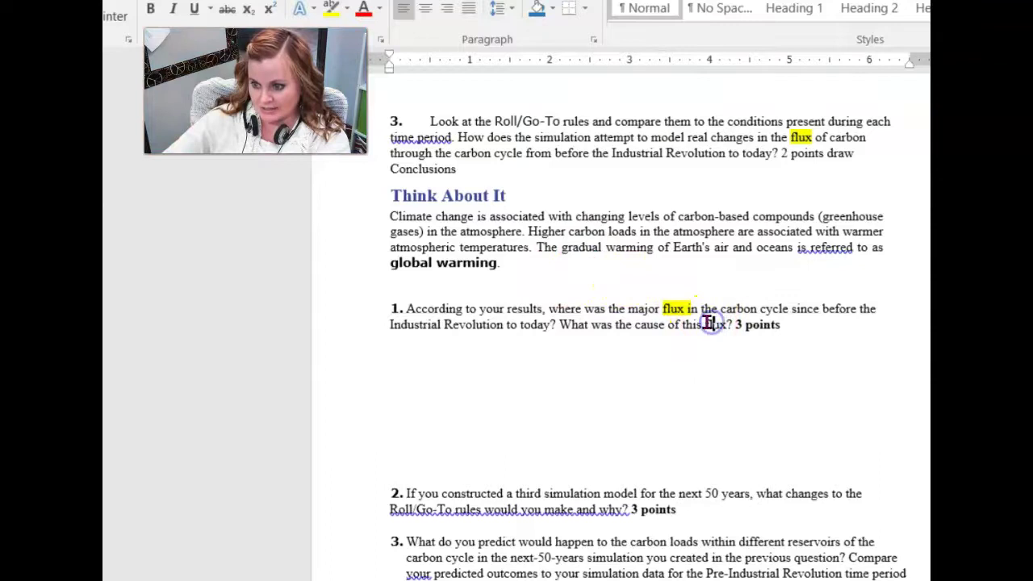
pyautogui.doubleClick(710, 323)
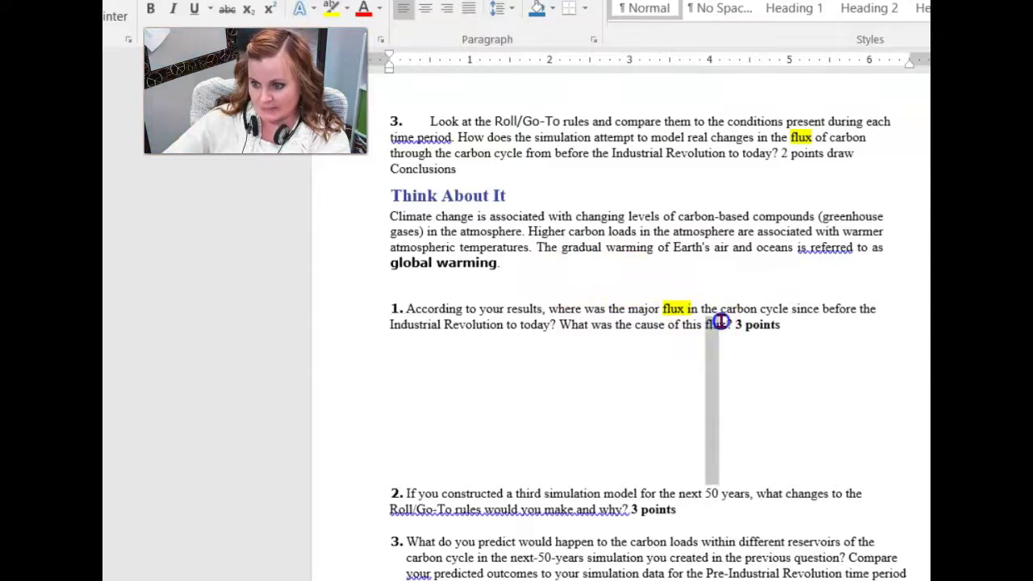
pyautogui.click(332, 10)
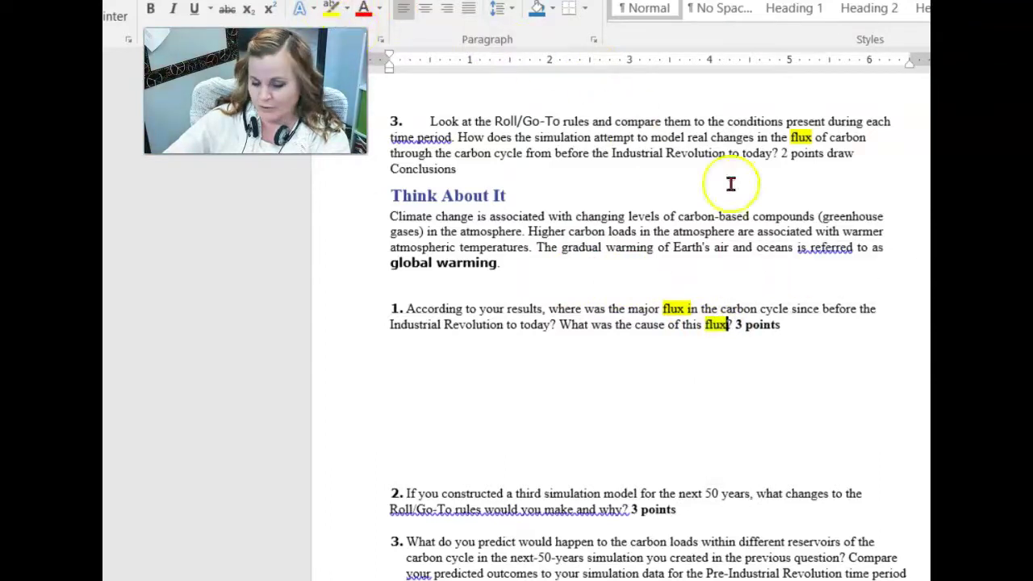
pyautogui.click(835, 355)
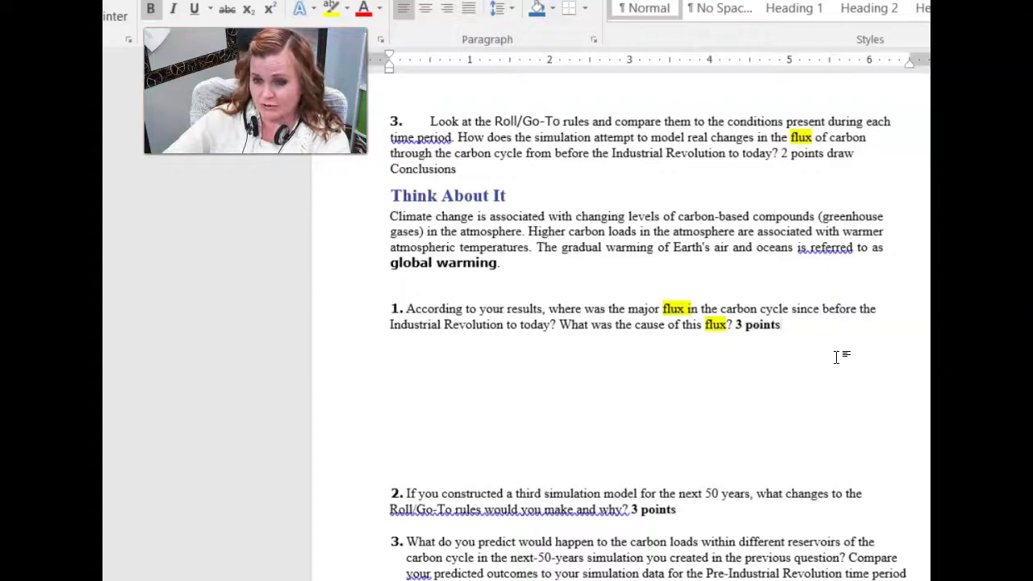
# Step: Scroll down past question 4 to the Image Attribution on the last page
pyautogui.scroll(-1, 632, 362)
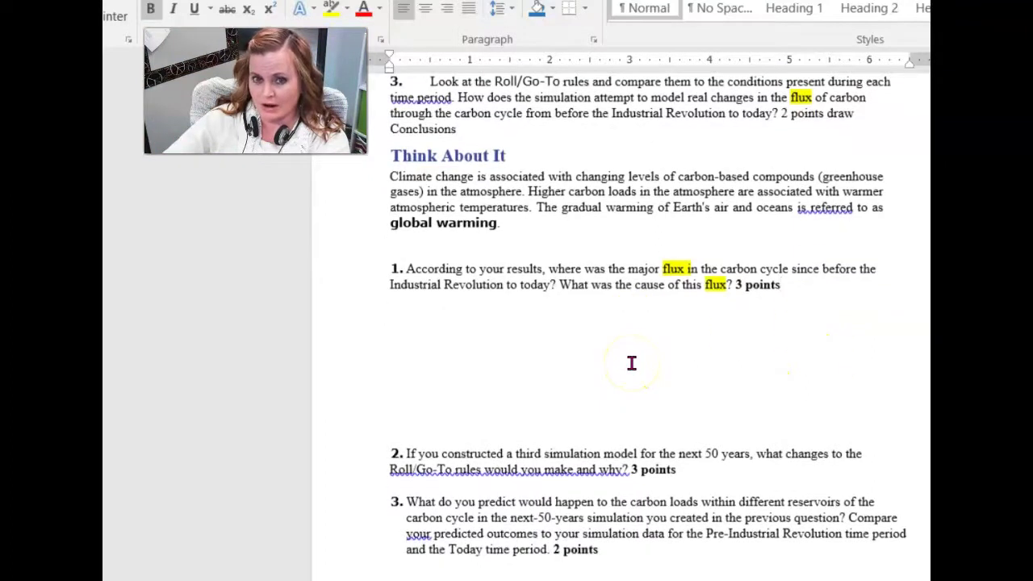
pyautogui.scroll(-3, 632, 363)
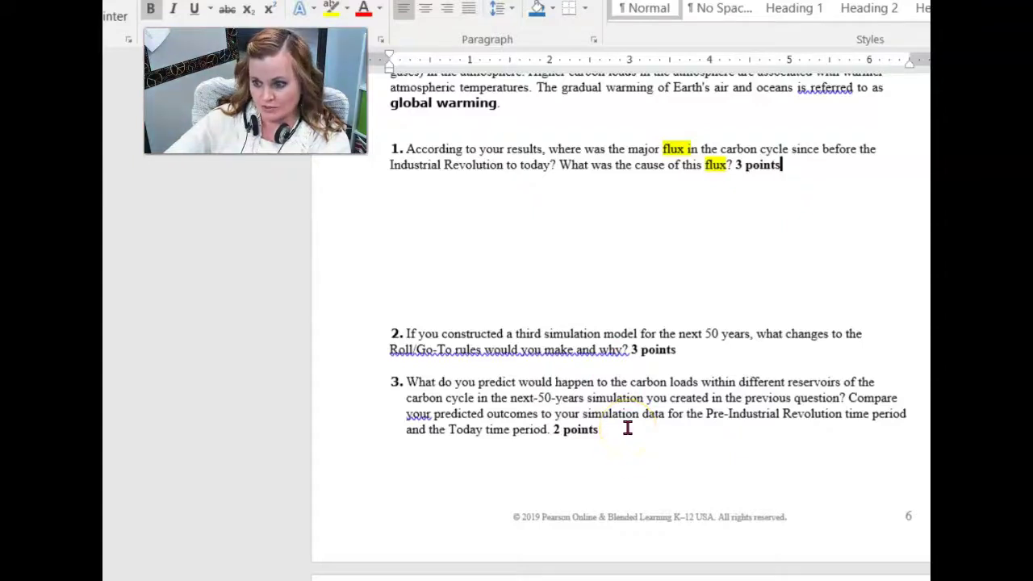
pyautogui.scroll(-8, 628, 428)
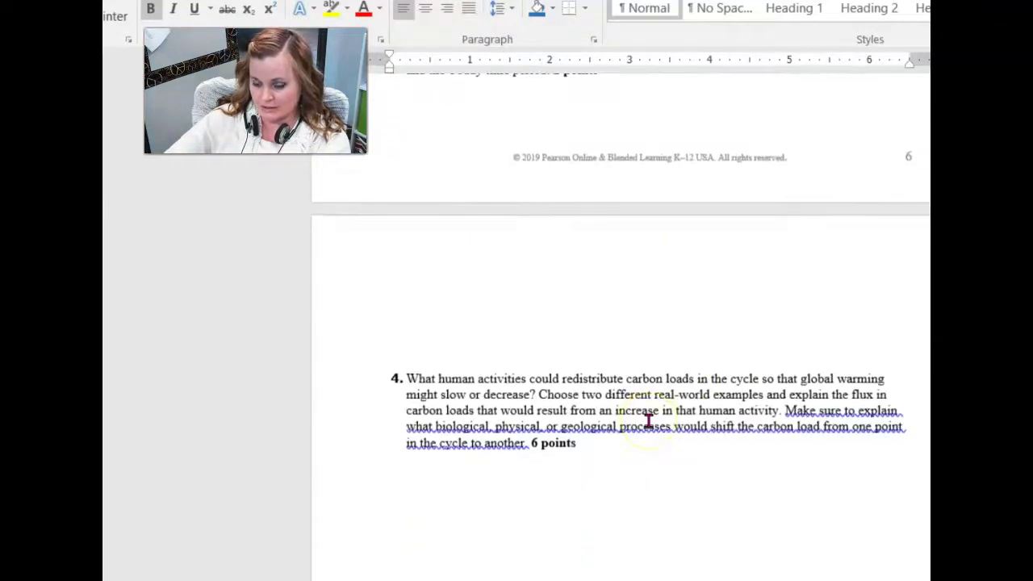
pyautogui.scroll(-2, 647, 422)
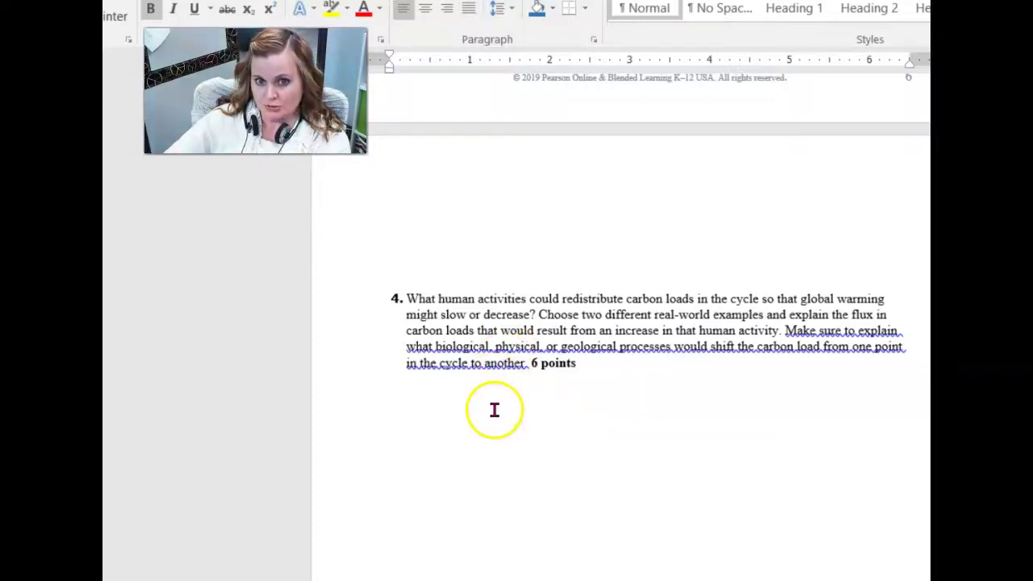
# Step: Scroll back to the first page showing Directions, Background and the carbon cycle picture
pyautogui.scroll(-3, 576, 399)
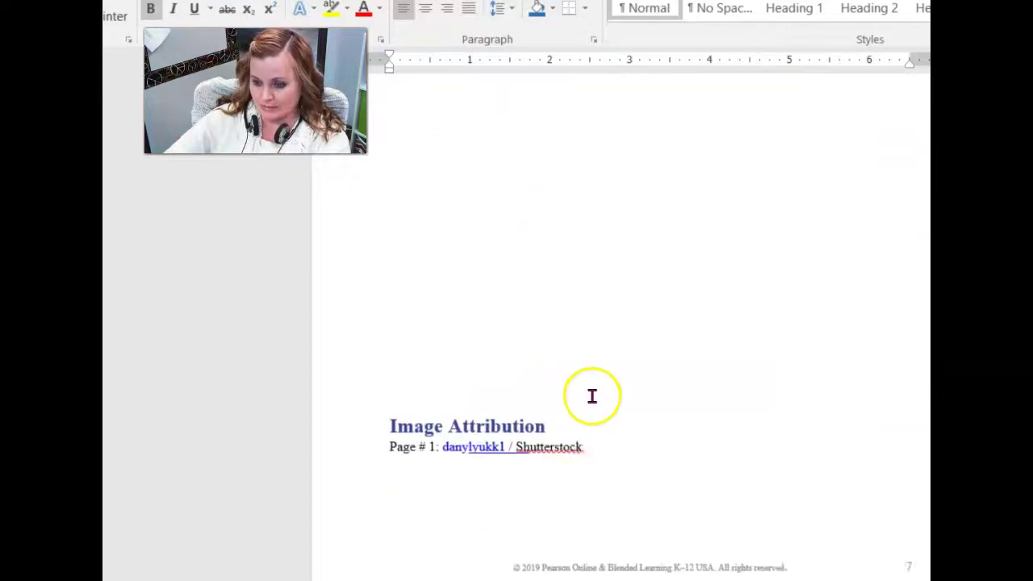
pyautogui.scroll(12, 597, 373)
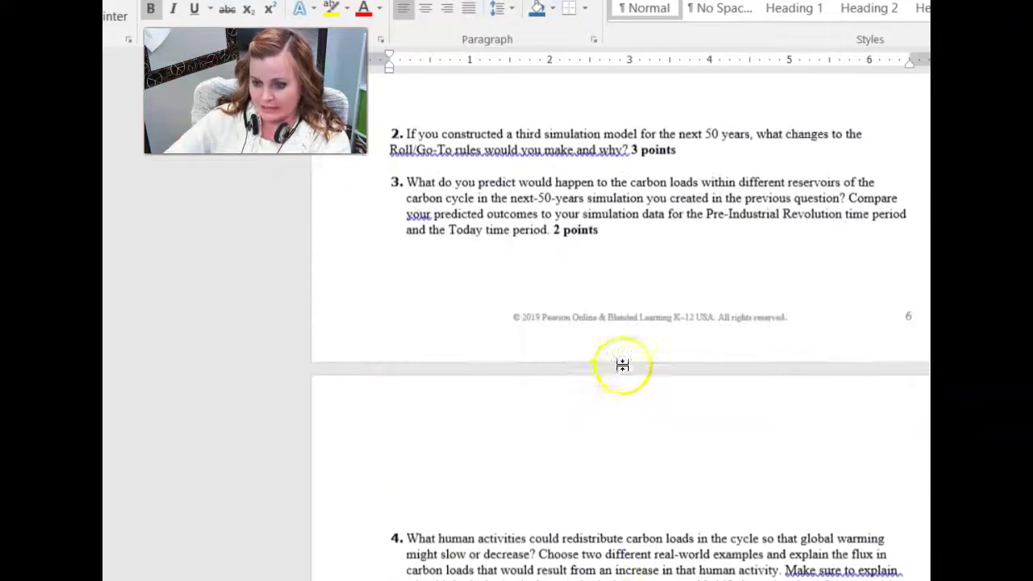
pyautogui.scroll(10, 565, 323)
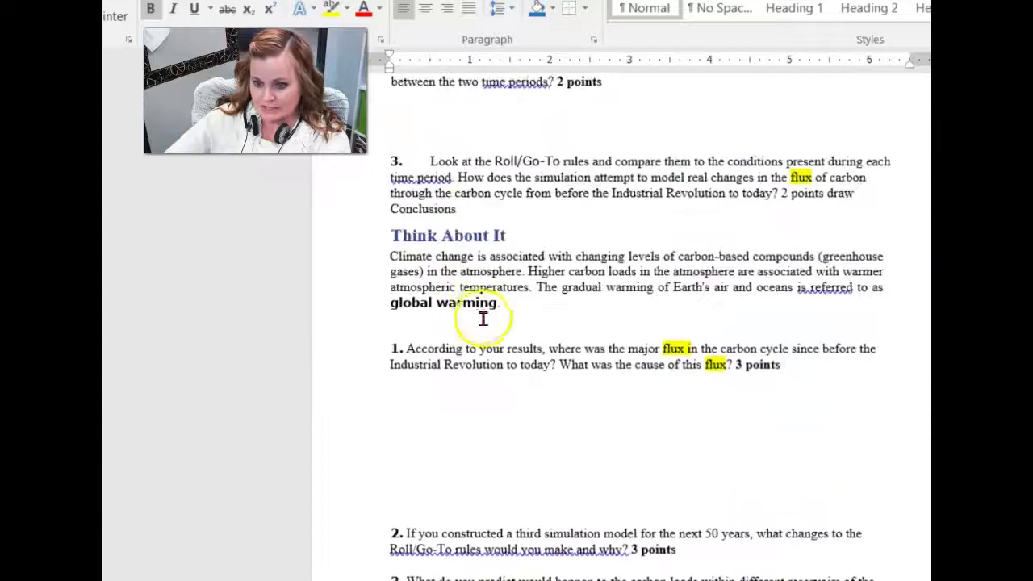
pyautogui.scroll(20, 125, 514)
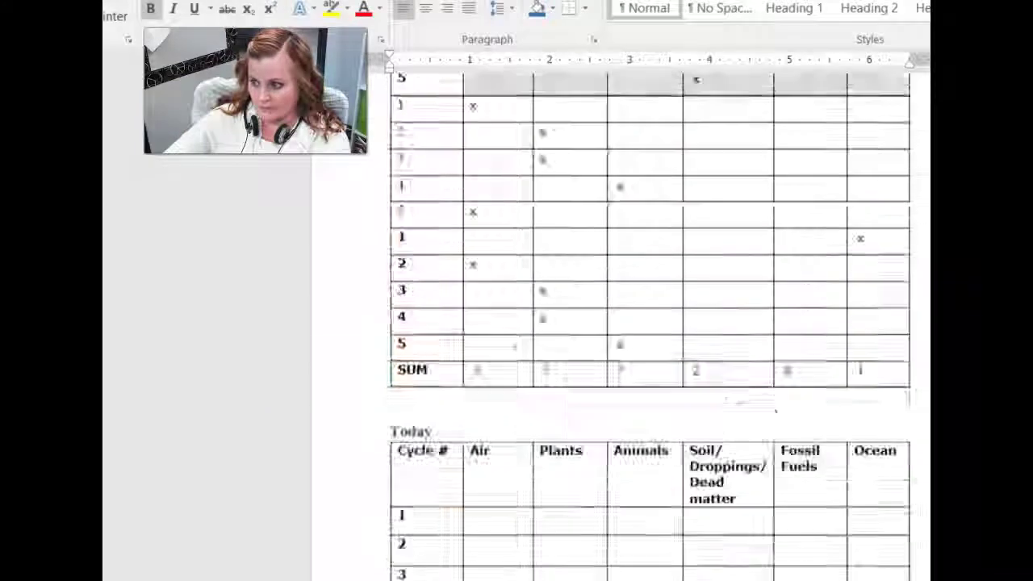
pyautogui.scroll(-2, 125, 514)
pyautogui.scroll(-1, 125, 514)
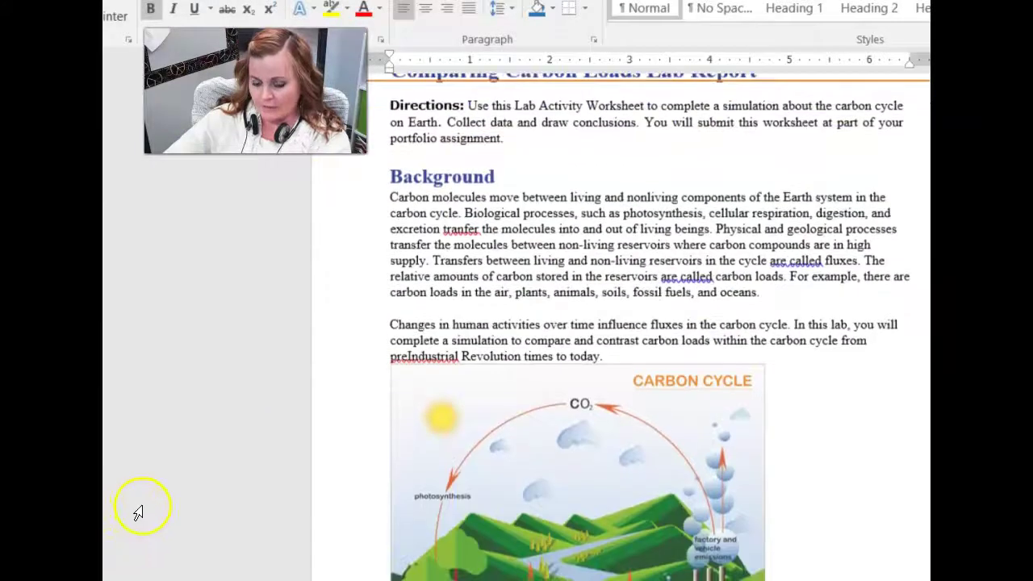